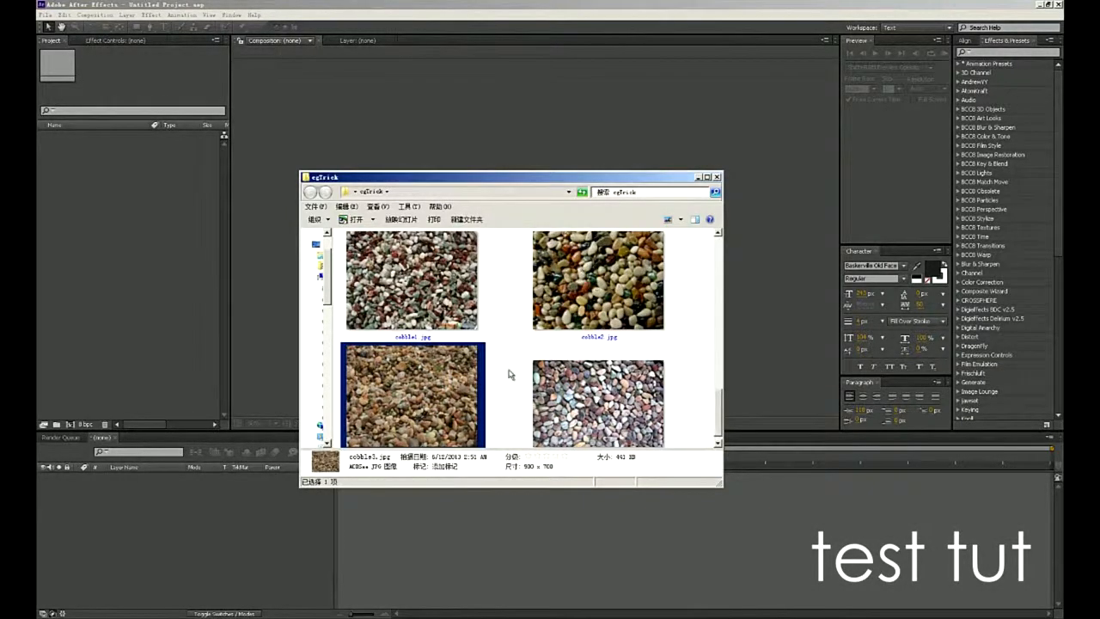
Step: Import cobble3.jpg into the project and create a composition from it
scroll(497, 380, "down", 1)
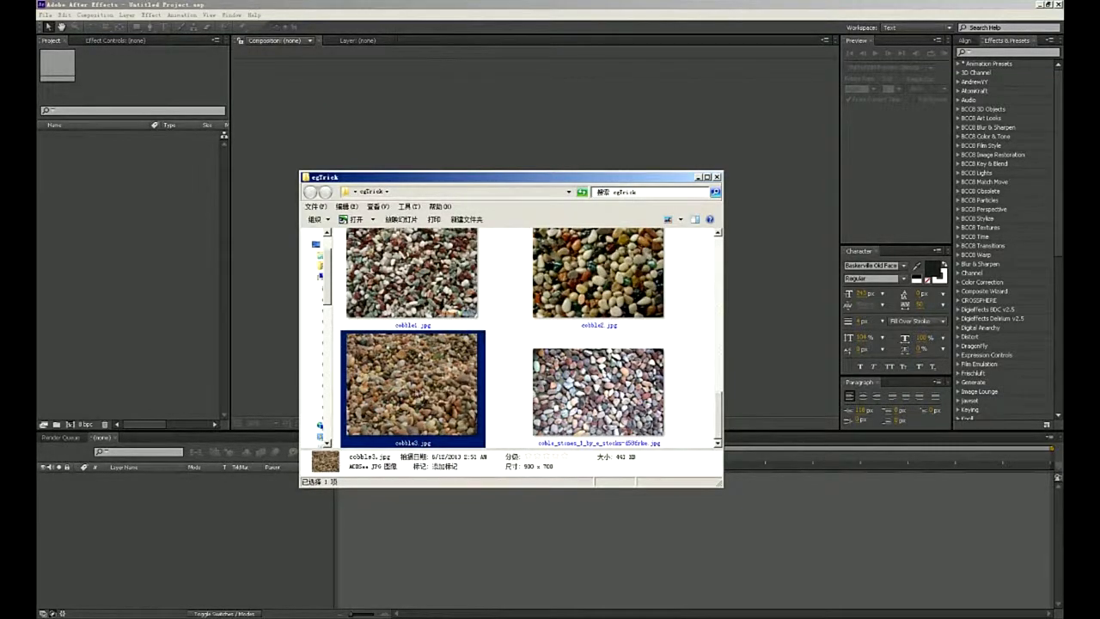
left_click_drag(392, 392, 116, 184)
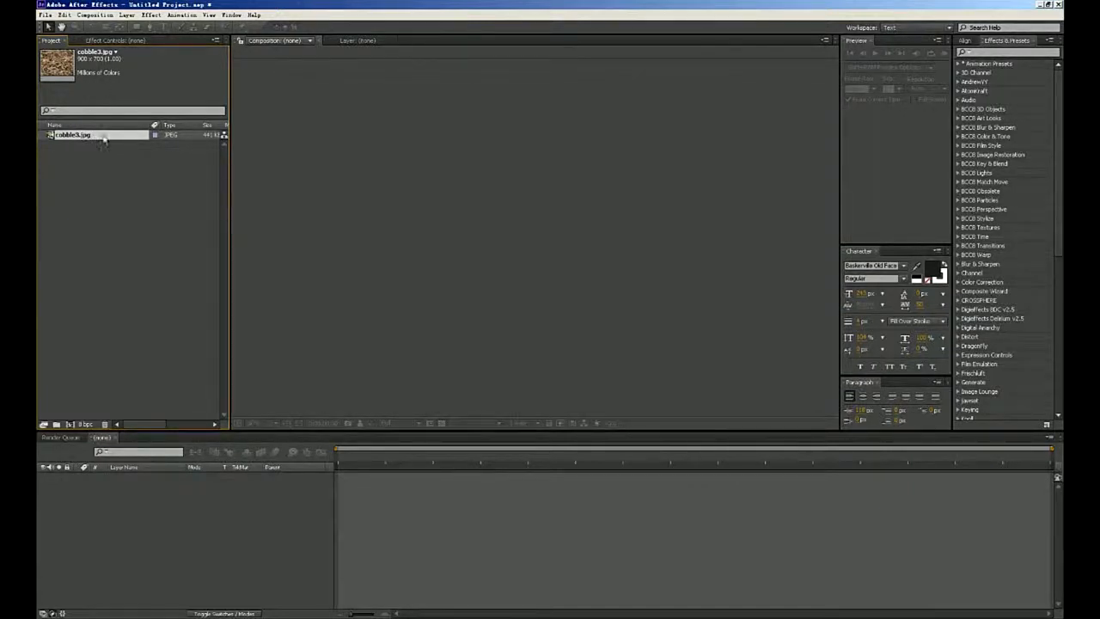
left_click_drag(83, 139, 157, 535)
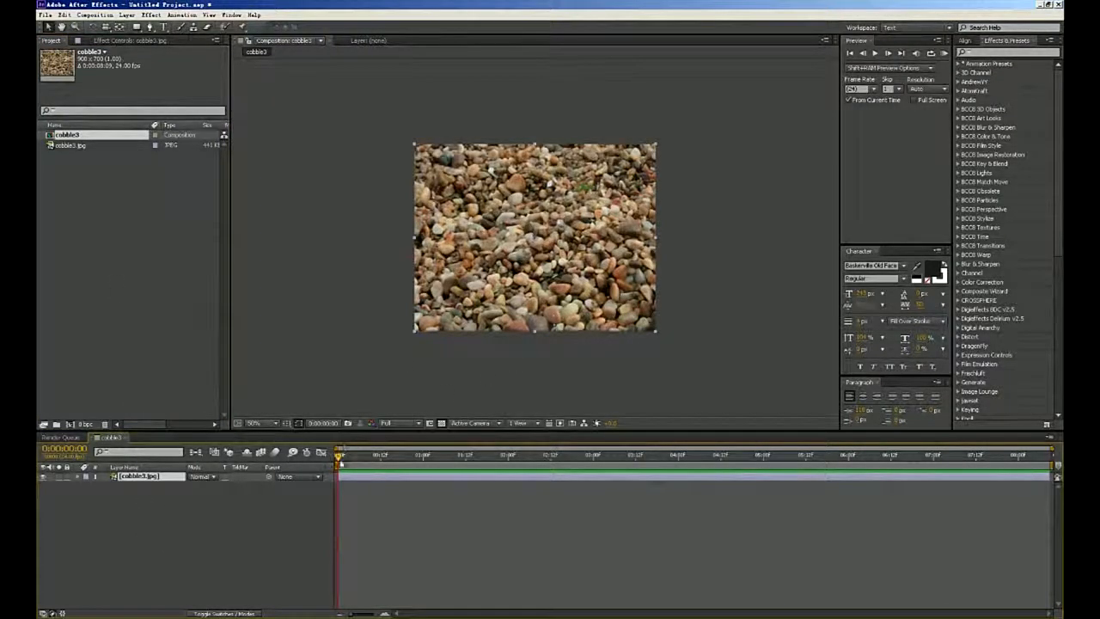
left_click_drag(338, 457, 1049, 460)
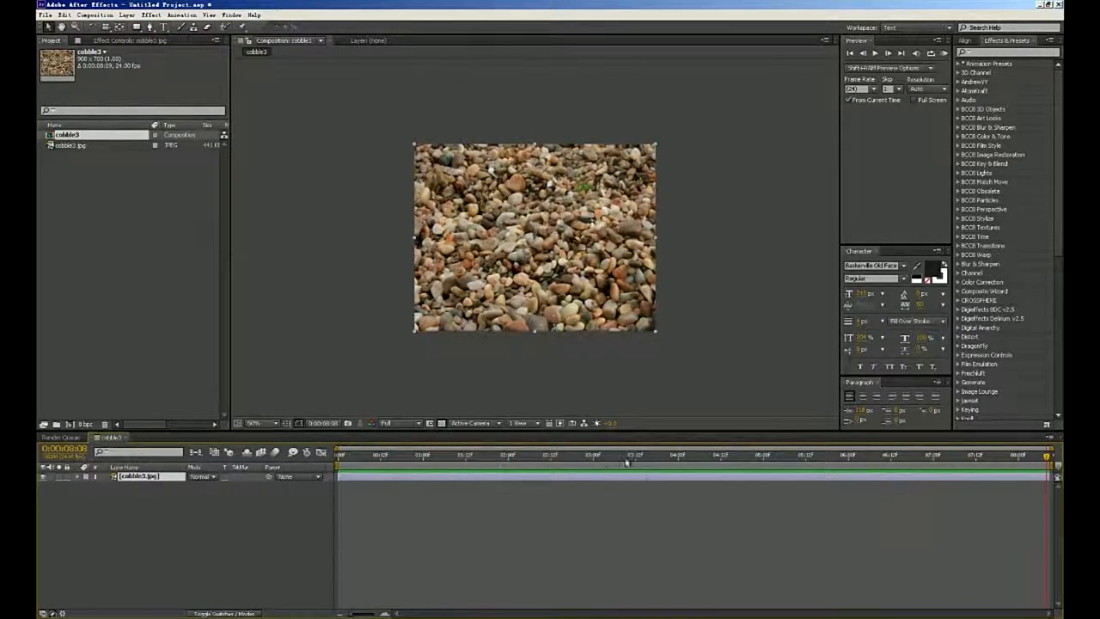
key("Home")
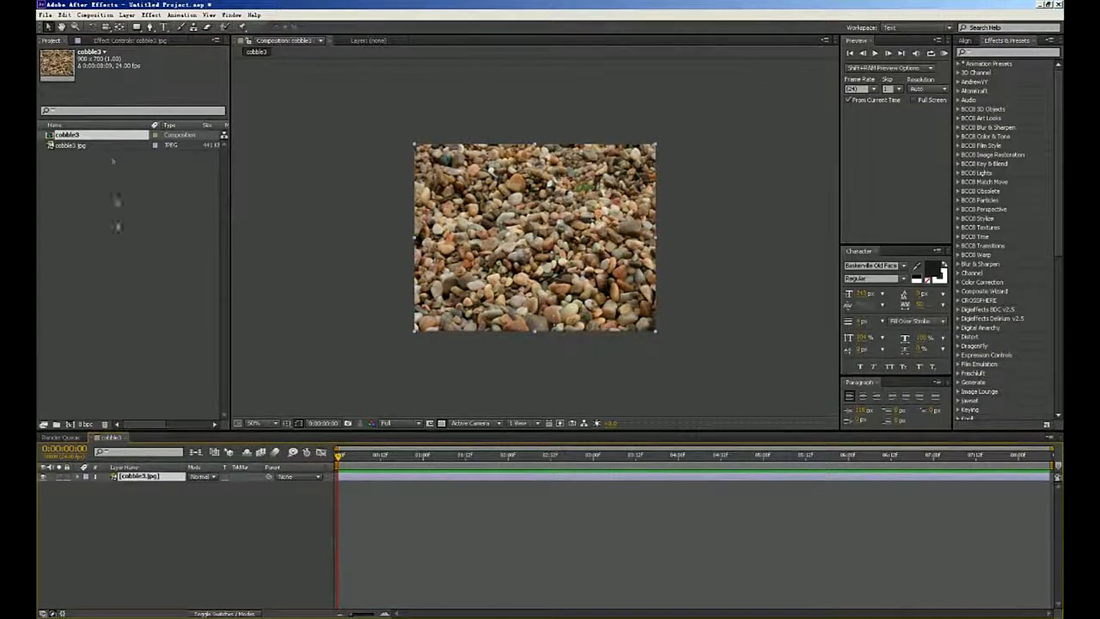
Step: Add a black solid layer matched to the composition size
left_click(127, 15)
mouse_move(133, 27)
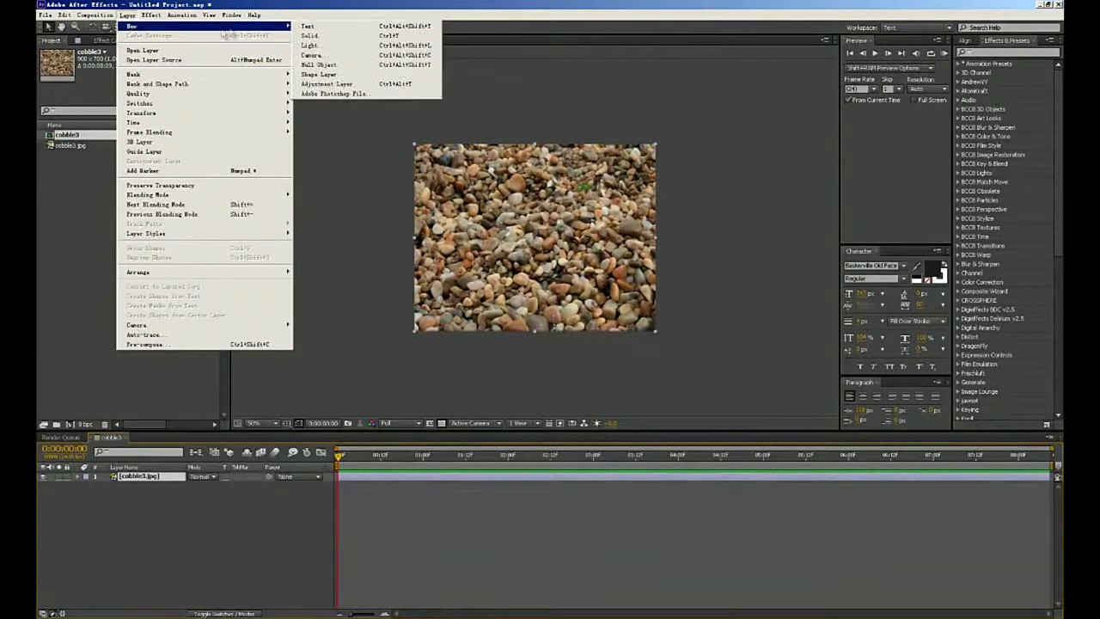
left_click(311, 36)
left_click(154, 148)
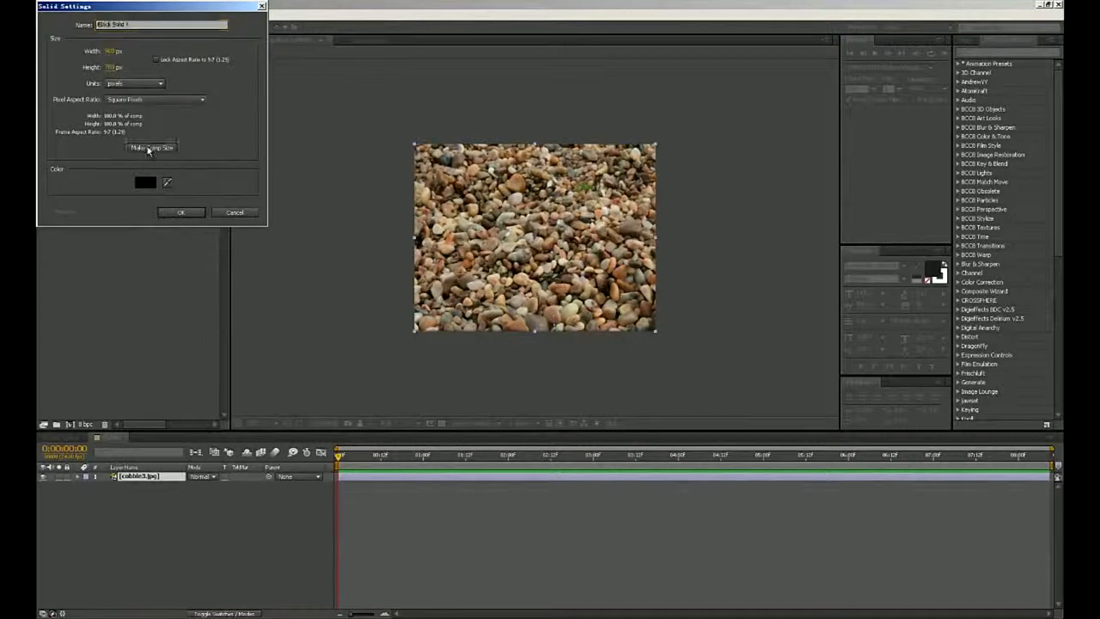
left_click(181, 214)
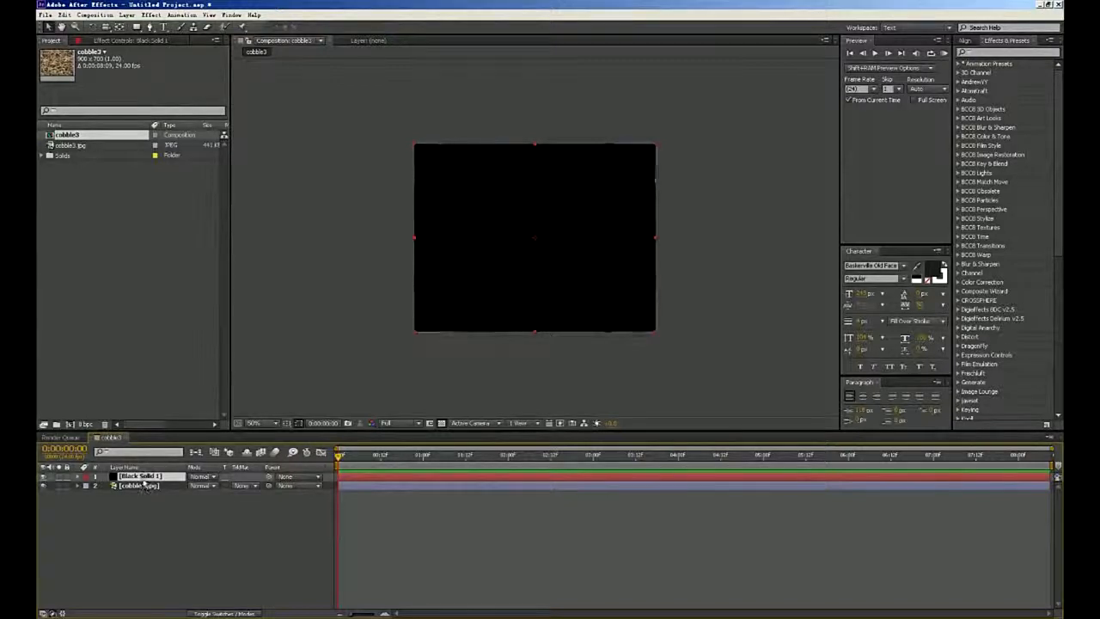
Step: Rename the black solid layer to form
right_click(144, 480)
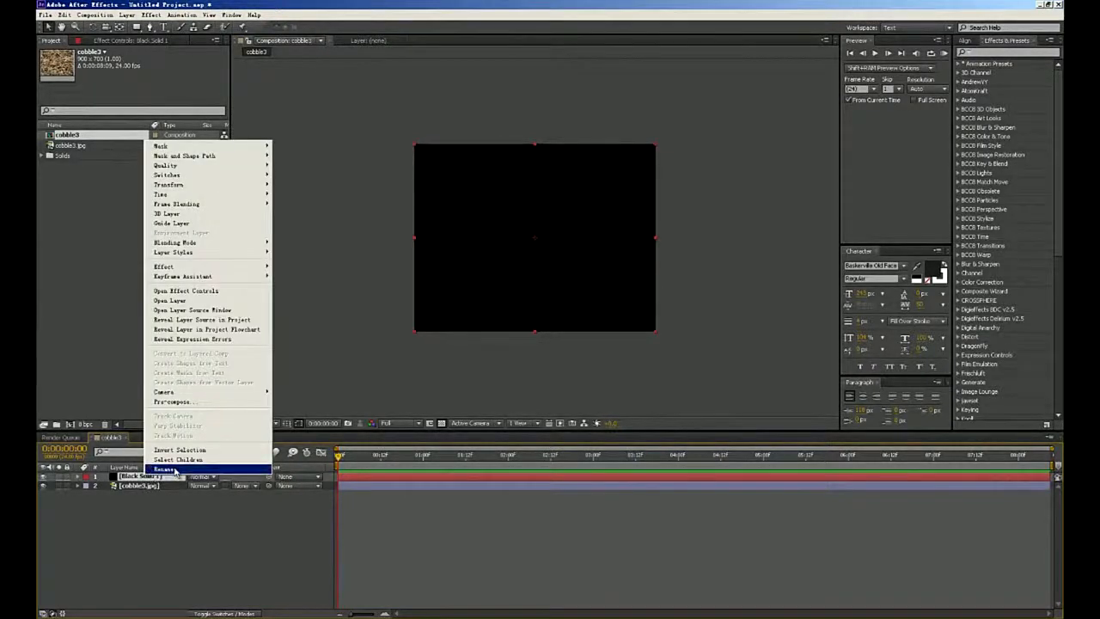
left_click(171, 474)
type("form")
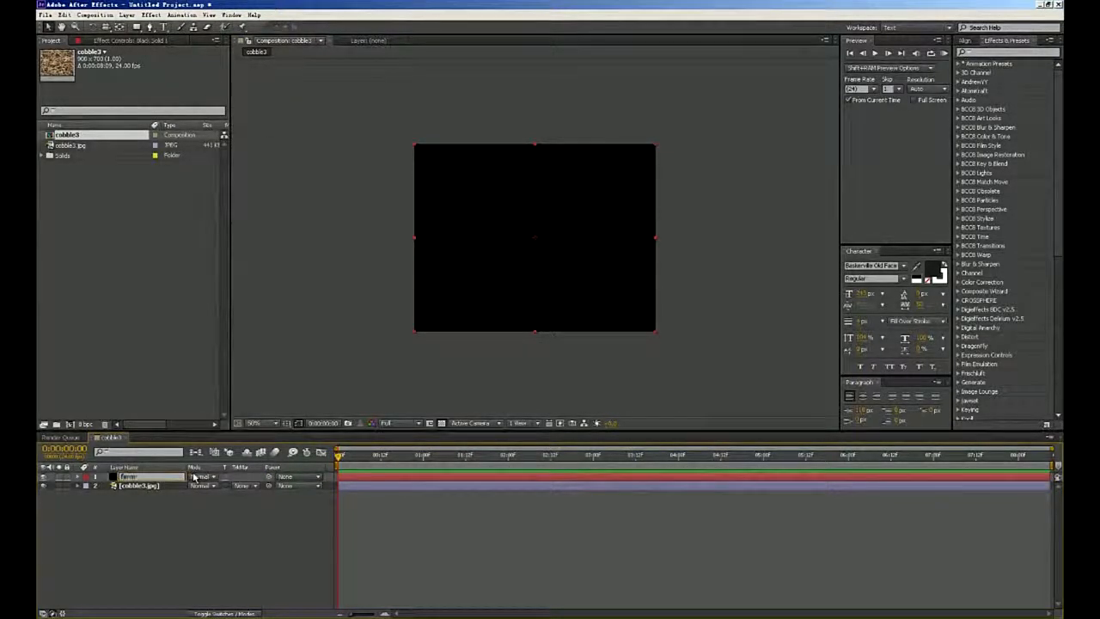
key("Return")
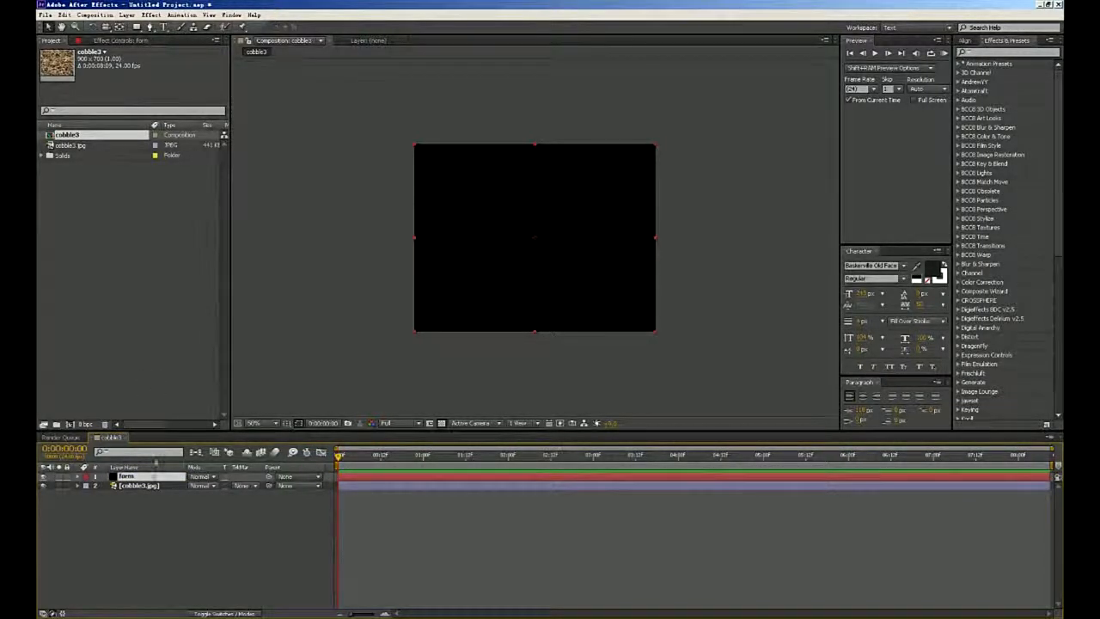
Step: Find the Trapcode Form effect by searching for "form" and apply it to the form layer
left_click(988, 53)
type("form")
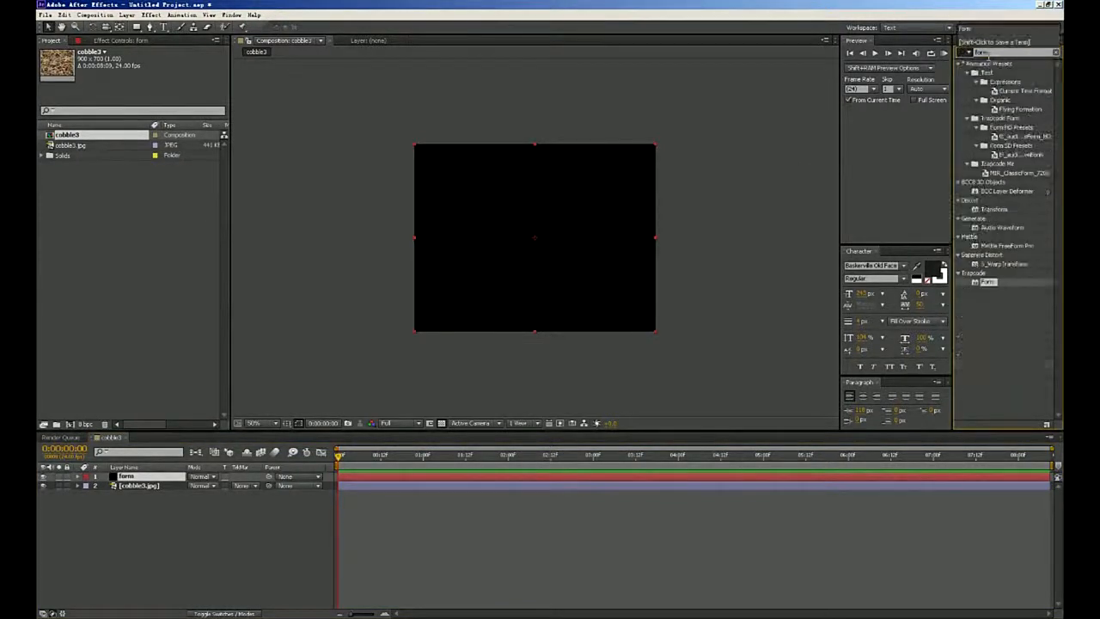
left_click(997, 281)
left_click(990, 284)
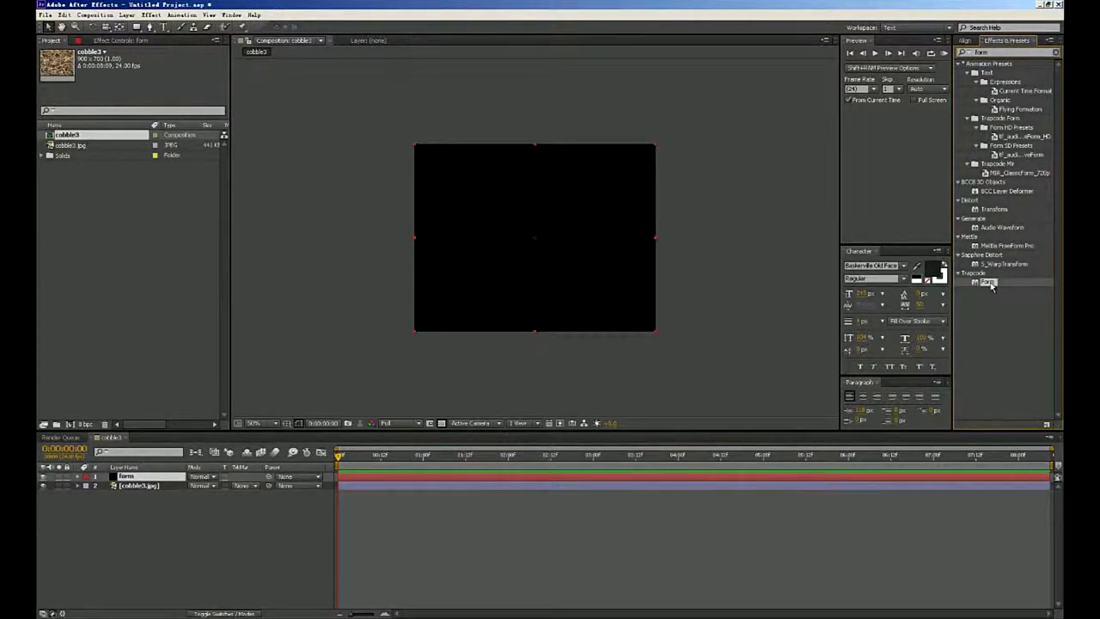
left_click_drag(990, 287, 136, 481)
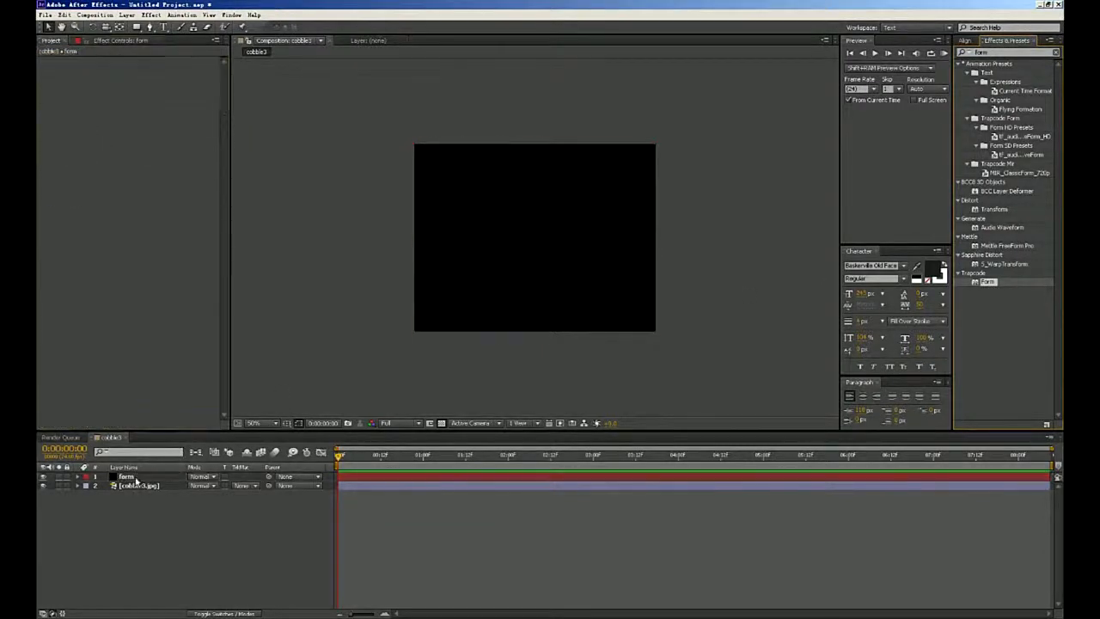
key("period")
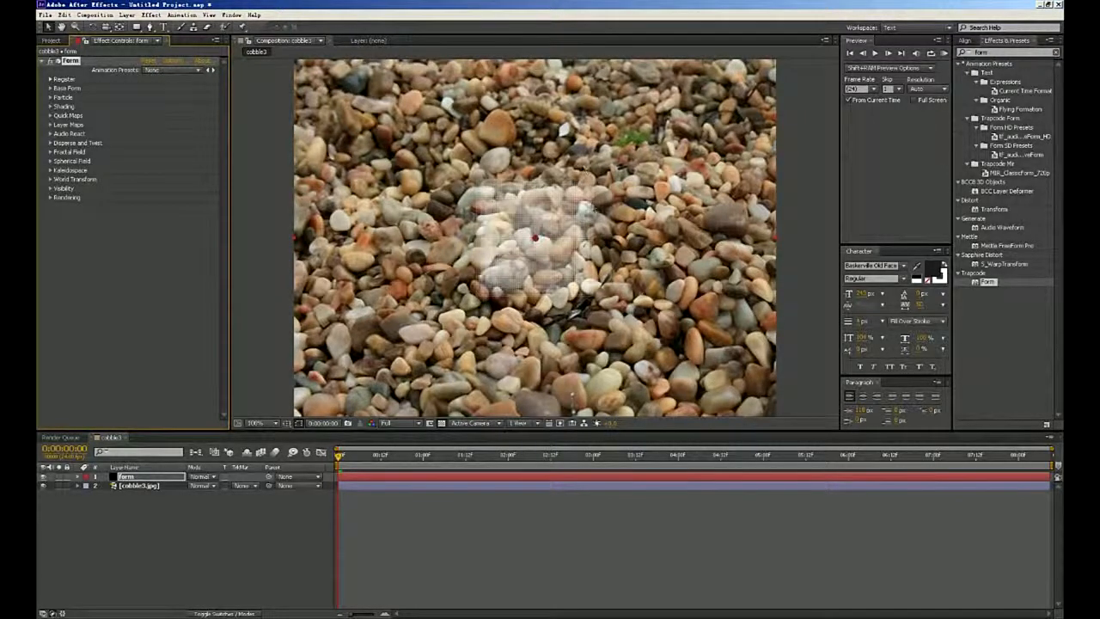
key("comma")
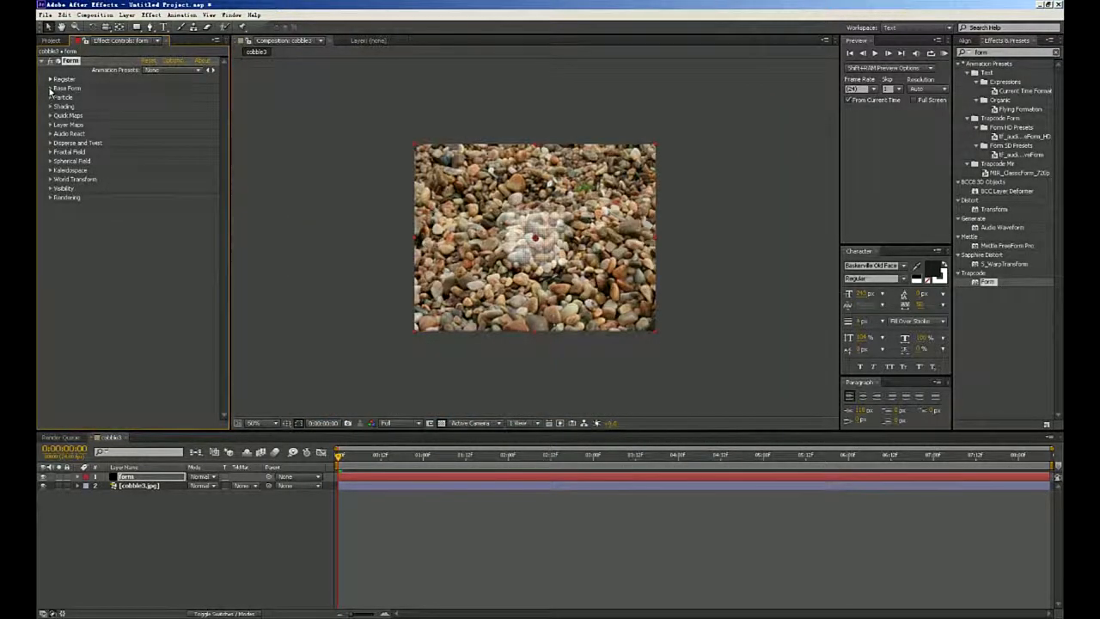
Step: Set the Form effect's Base Form Size X to 900 and Size Y to 700
left_click(50, 88)
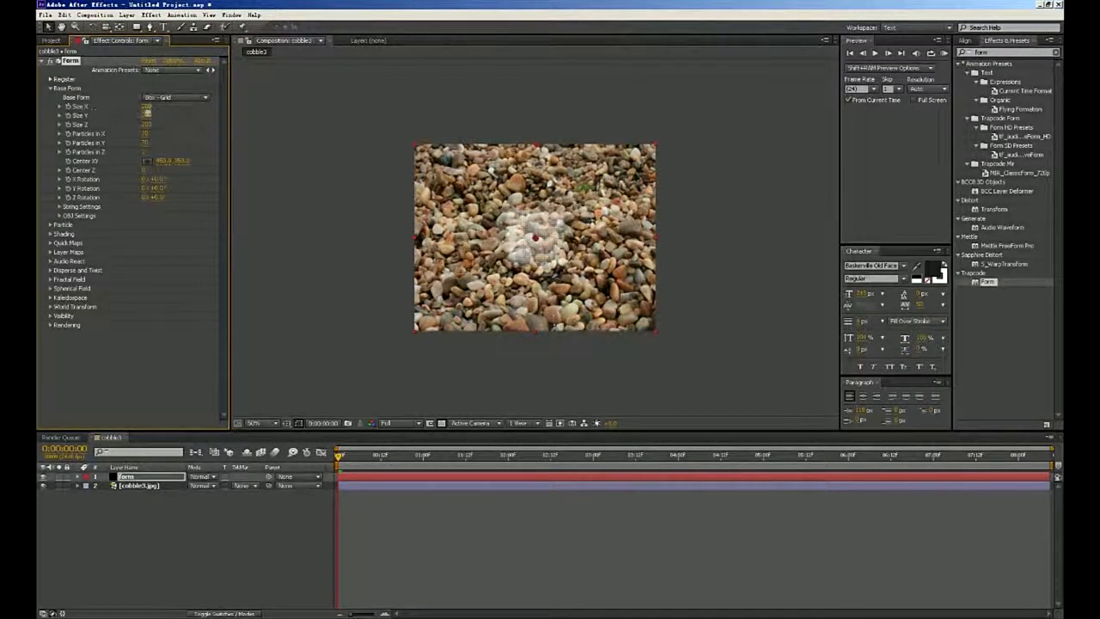
left_click(147, 107)
type("900")
key("Return")
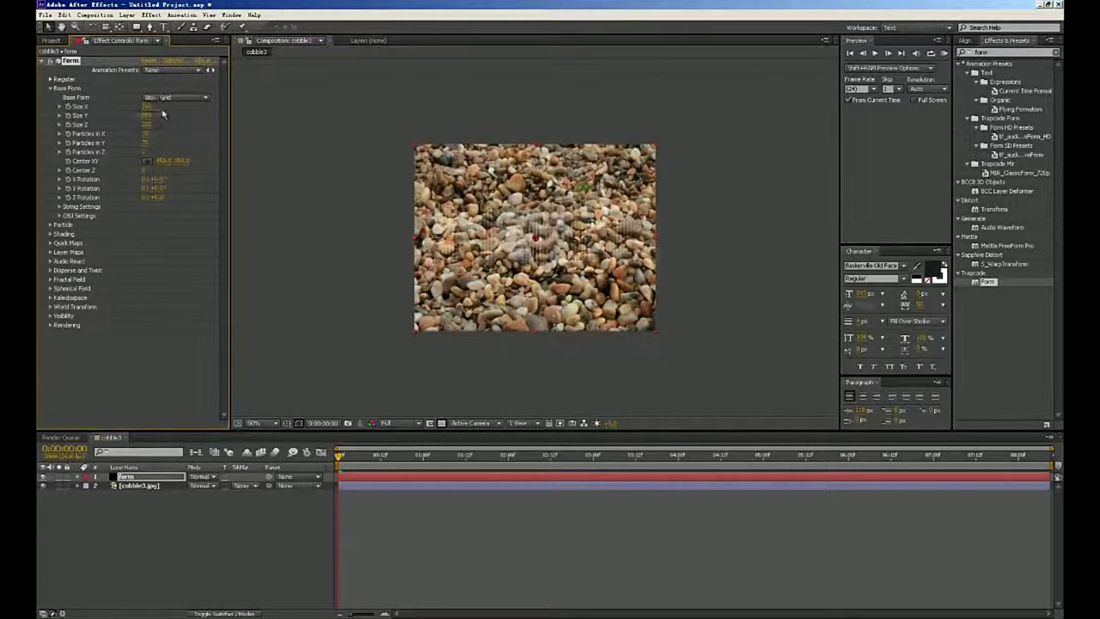
left_click(146, 116)
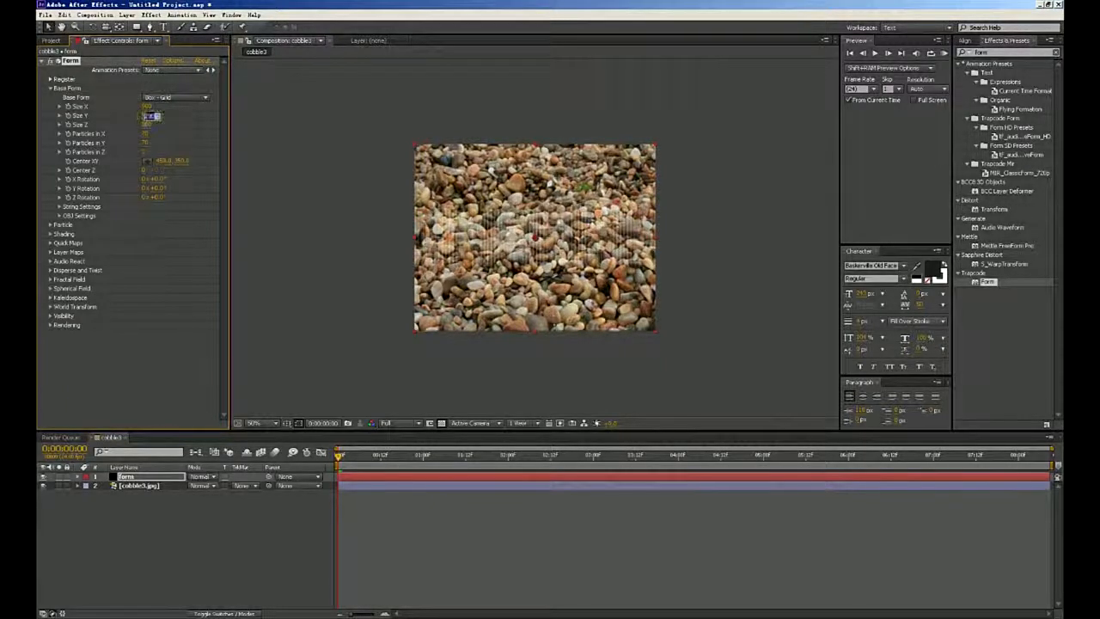
type("700")
key("Return")
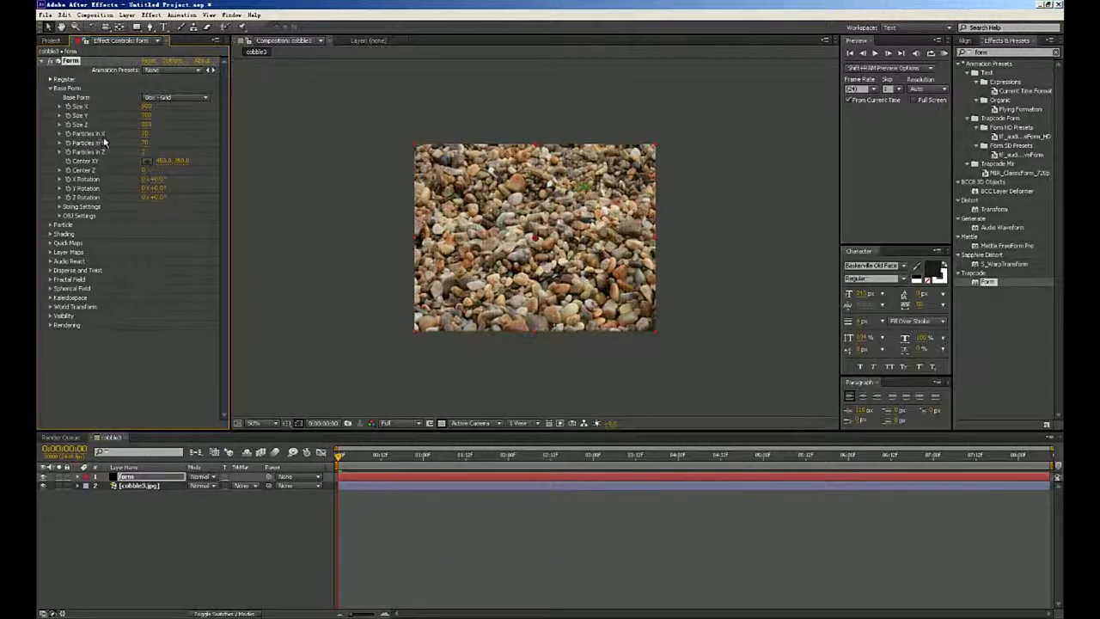
Step: Set the Base Form's Particles in X to 400 and Particles in Y to 450
left_click(146, 135)
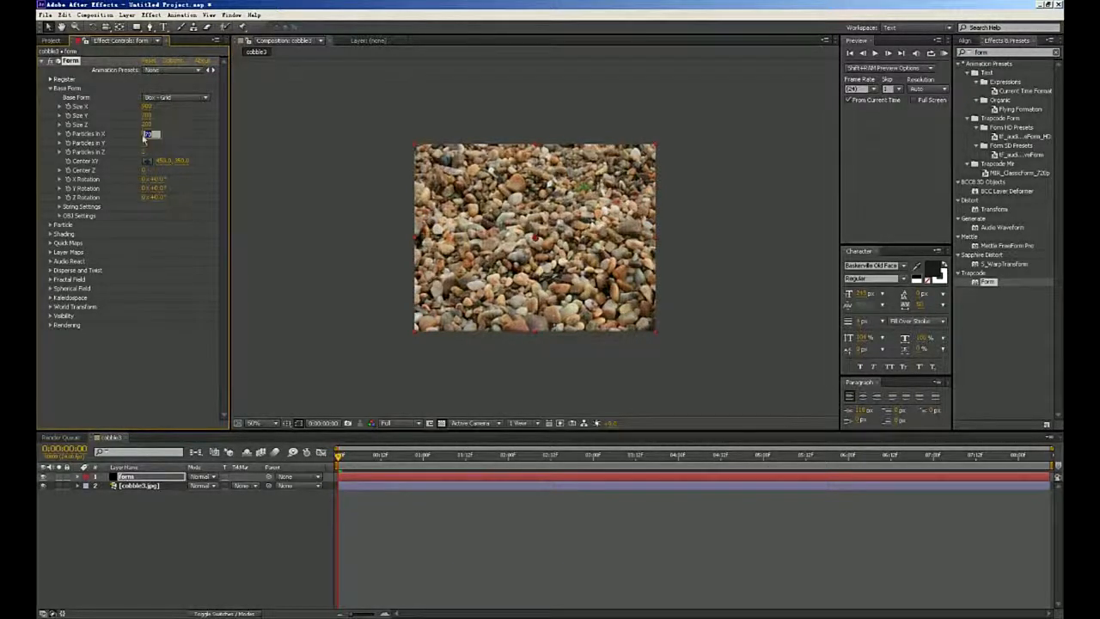
type("400")
key("Return")
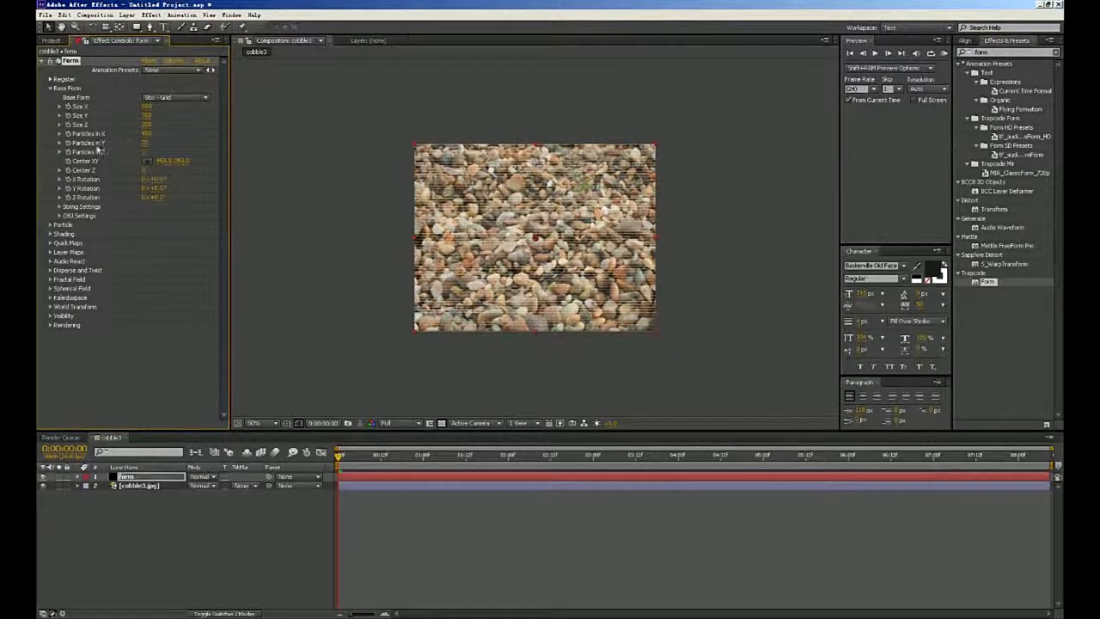
left_click(145, 142)
type("450")
key("Return")
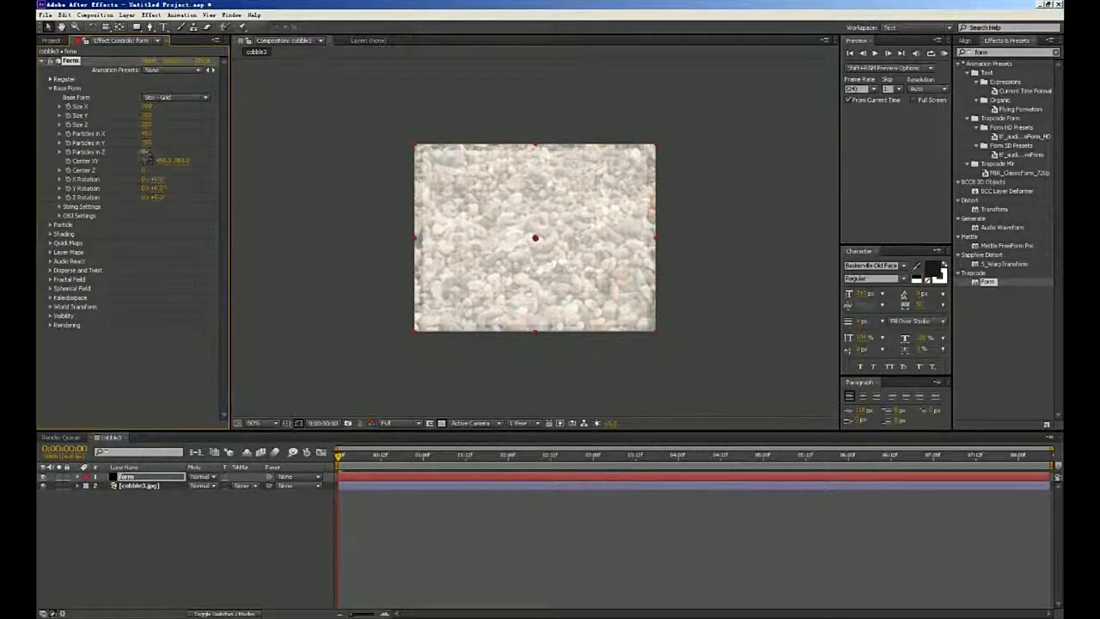
left_click(50, 88)
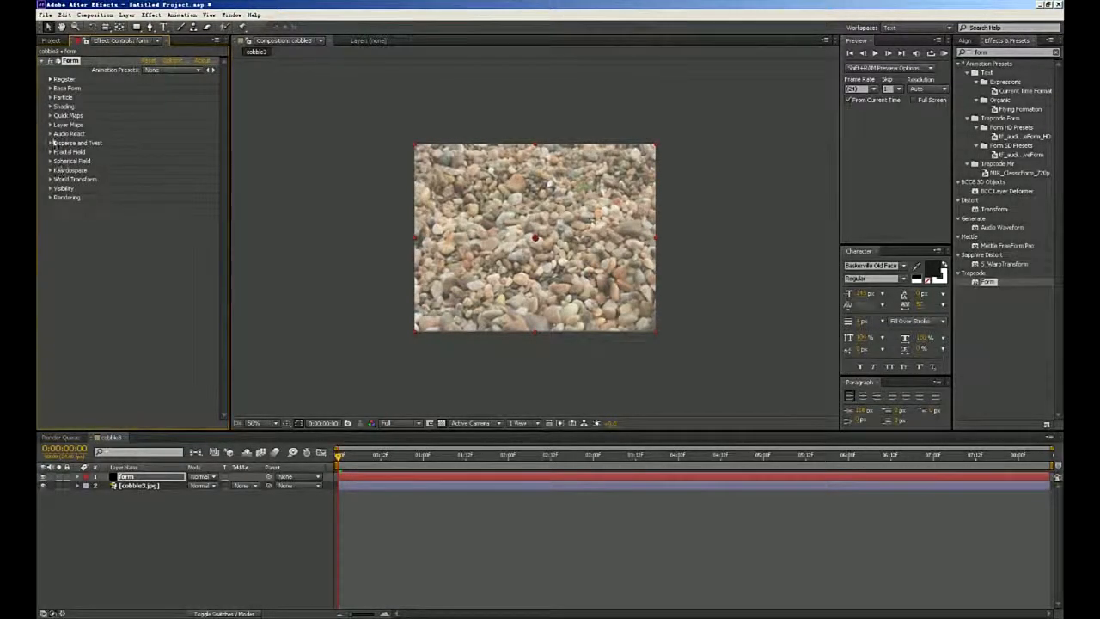
Step: Map the cobble3.jpg layer onto Form's Color and Alpha with RGBA to RGBA functionality and turn on Map Over
left_click(50, 125)
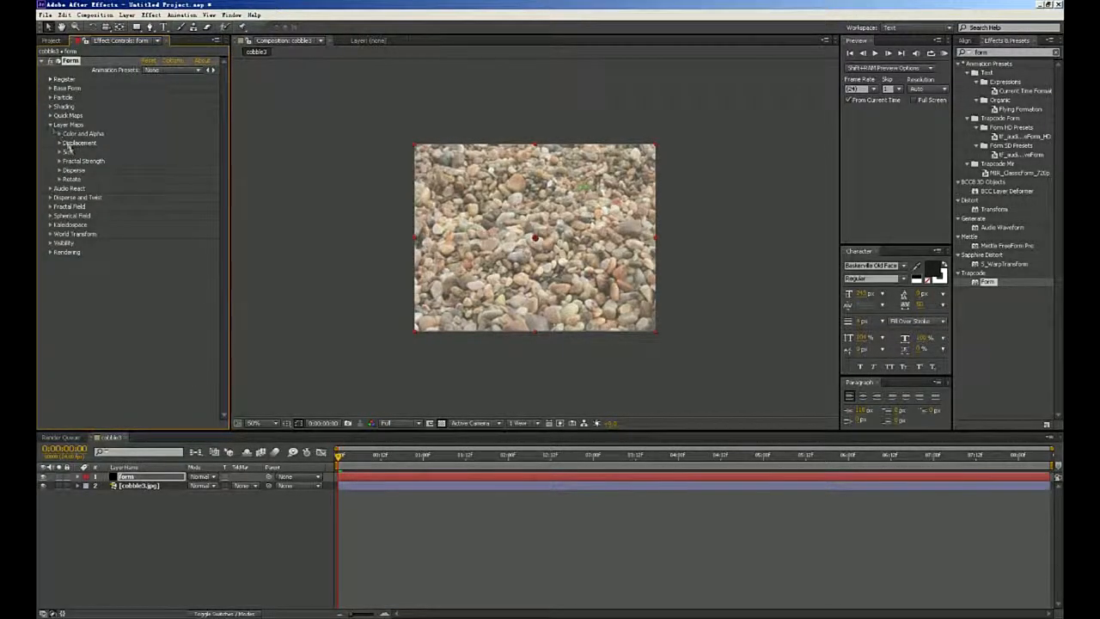
left_click(60, 135)
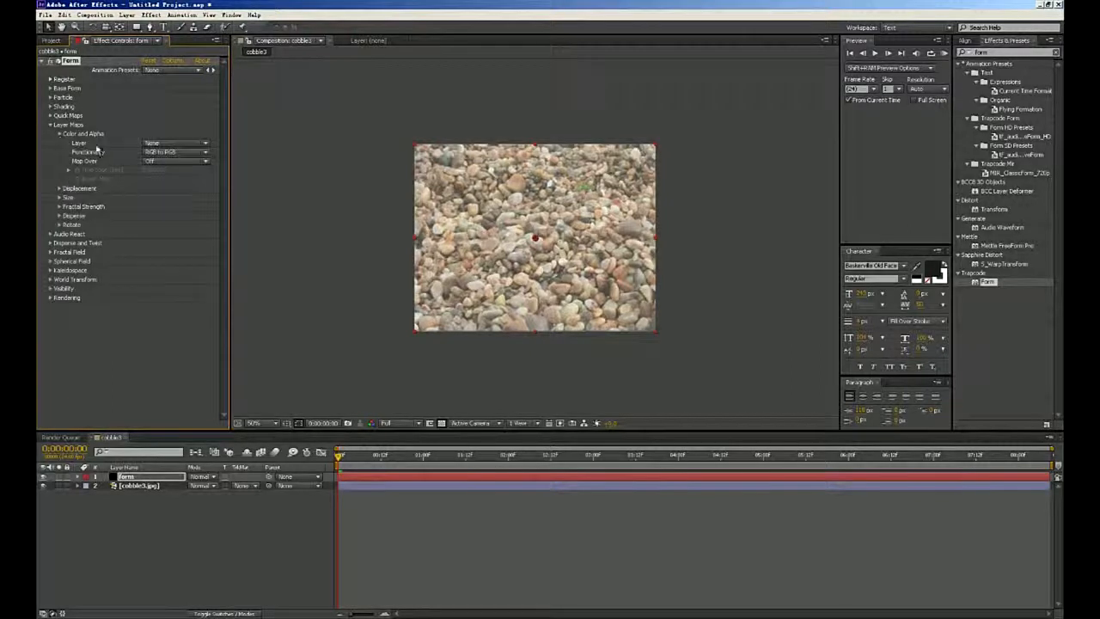
left_click(164, 144)
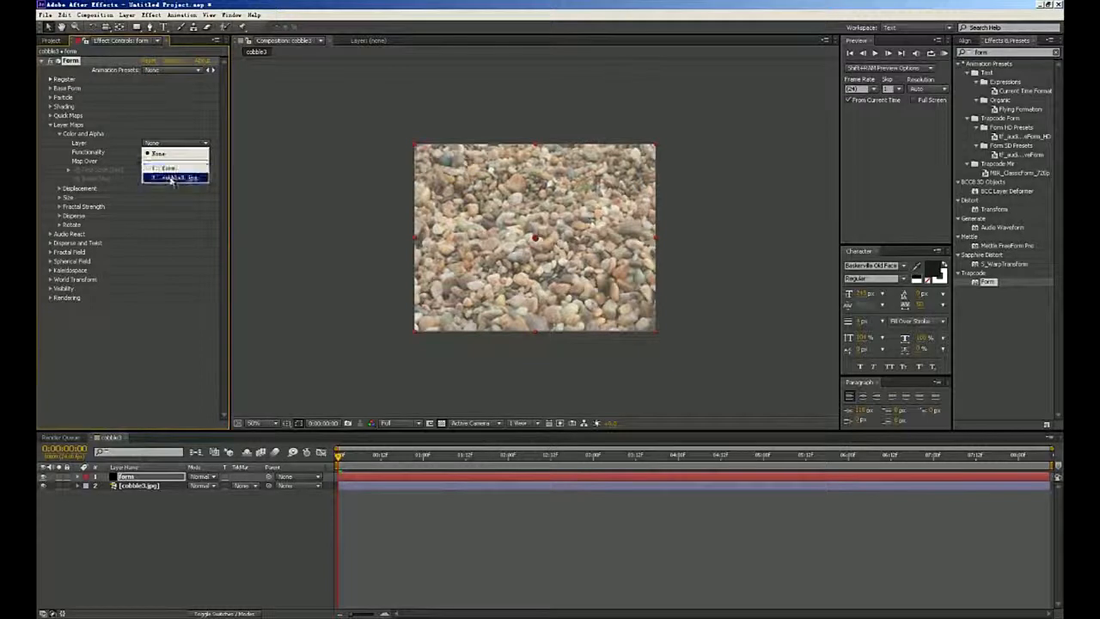
left_click(171, 178)
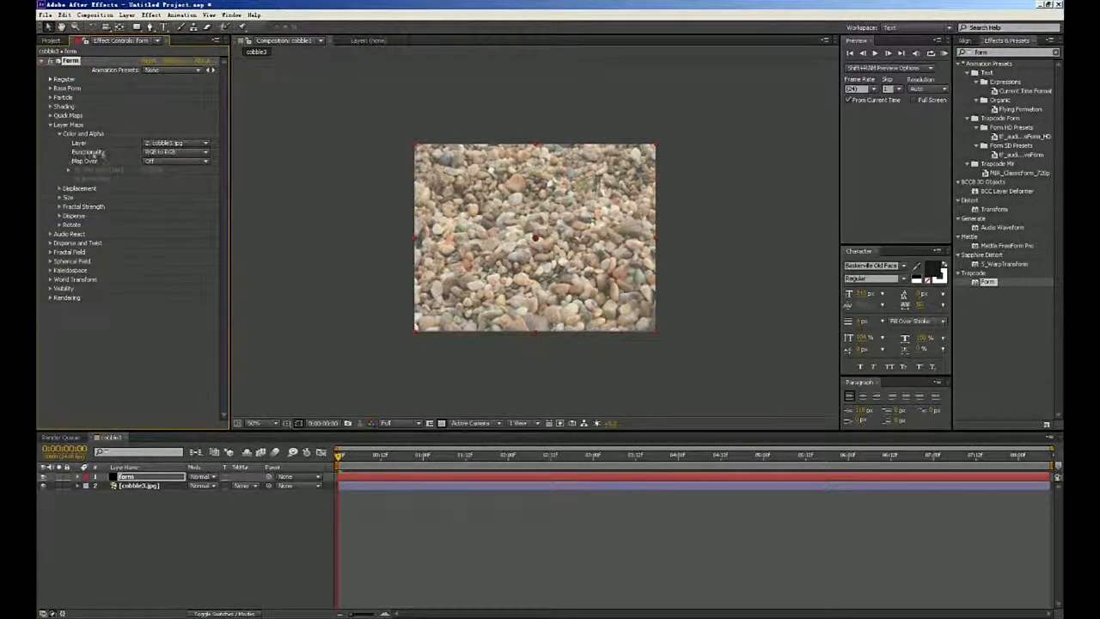
left_click(177, 153)
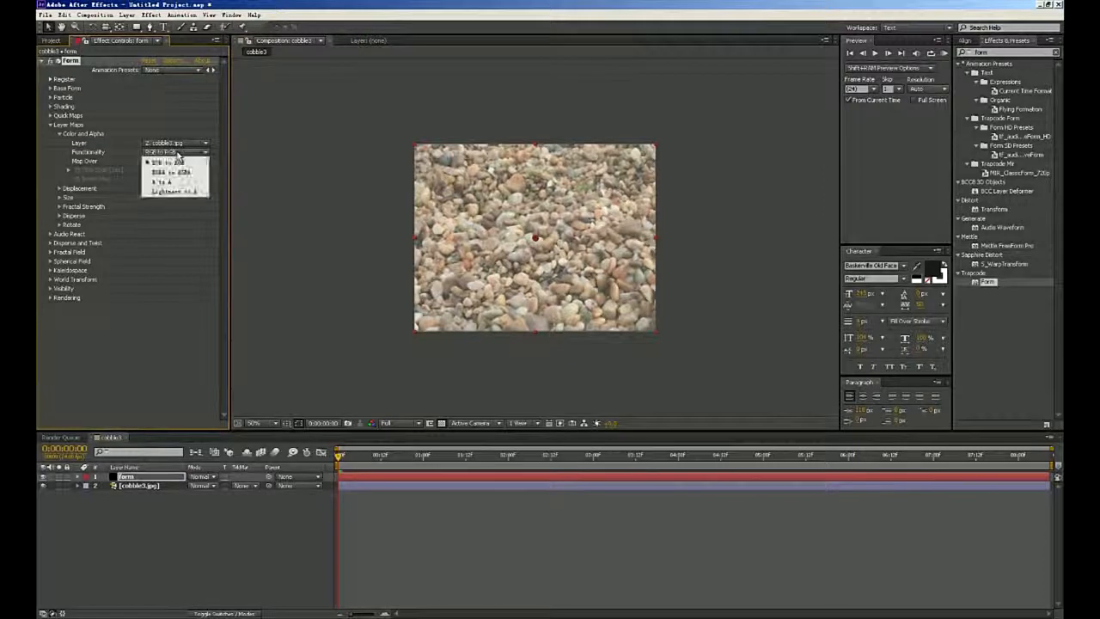
left_click(176, 175)
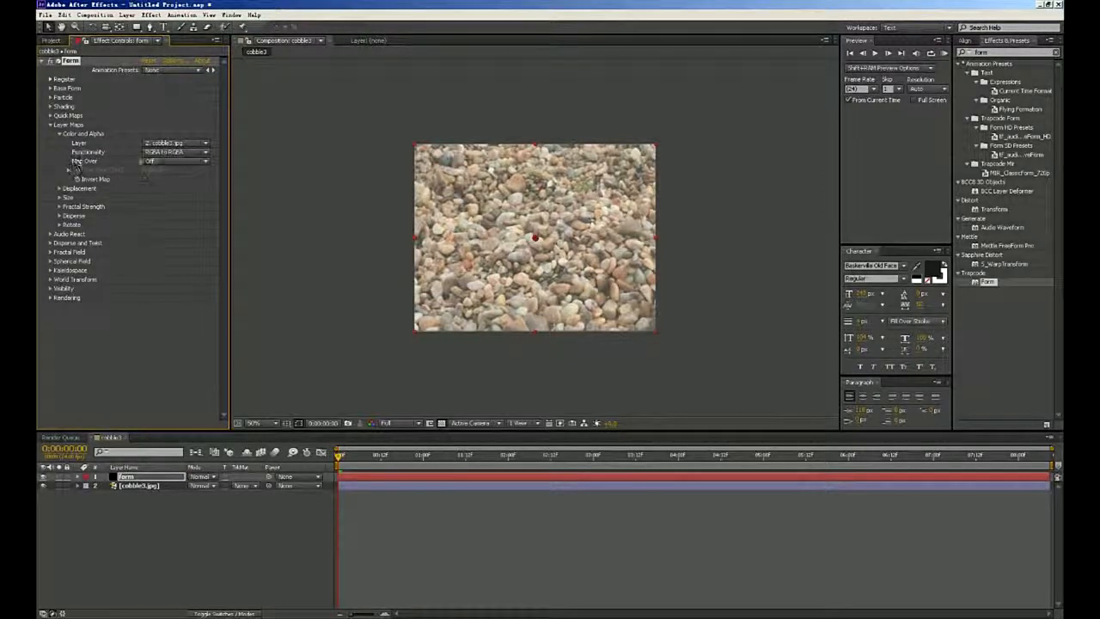
left_click(175, 163)
left_click(169, 172)
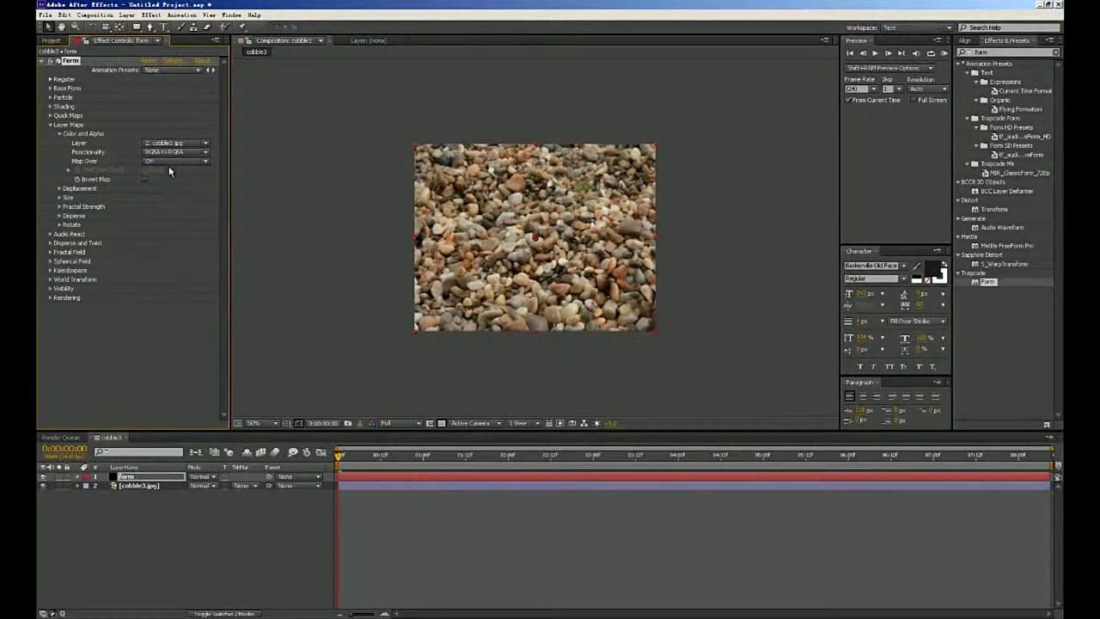
left_click(50, 124)
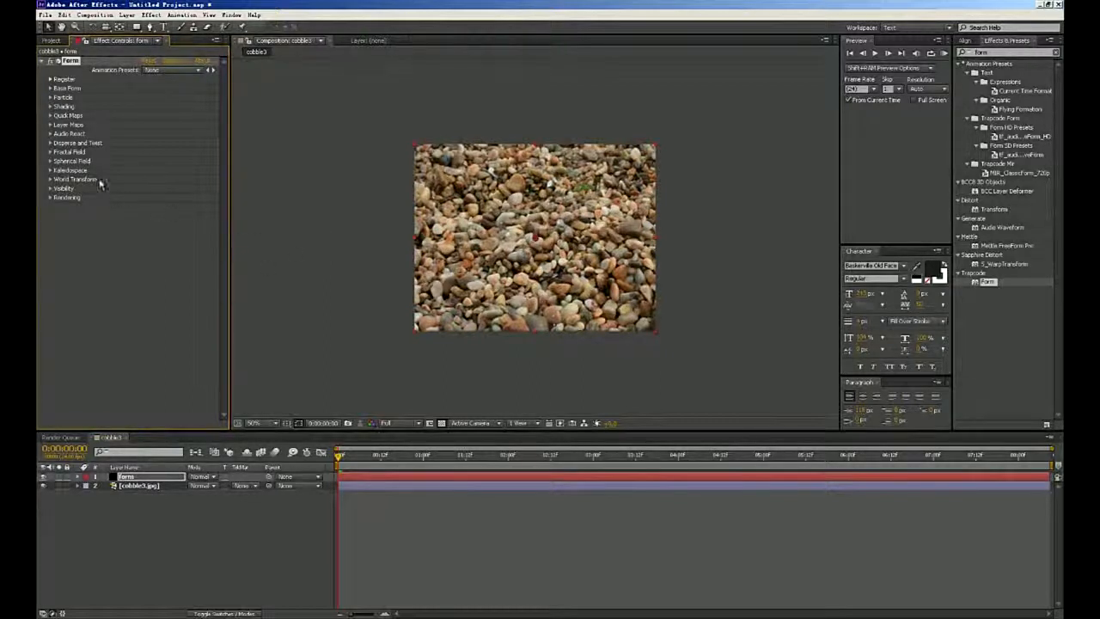
Step: Set the Fractal Field's Affect Size to 5
left_click(49, 152)
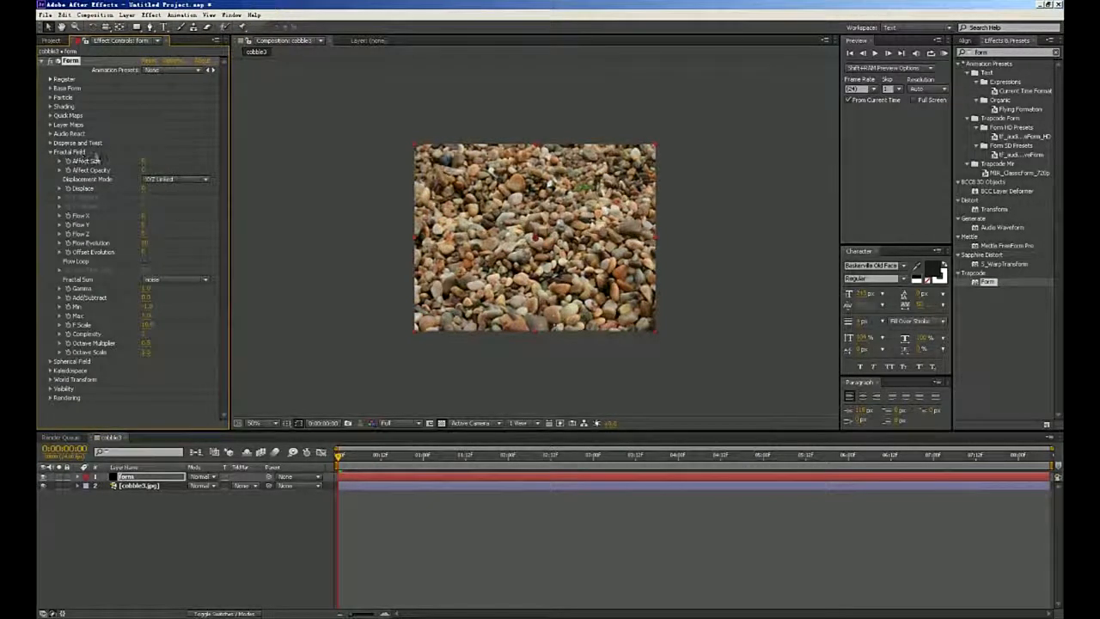
left_click(144, 162)
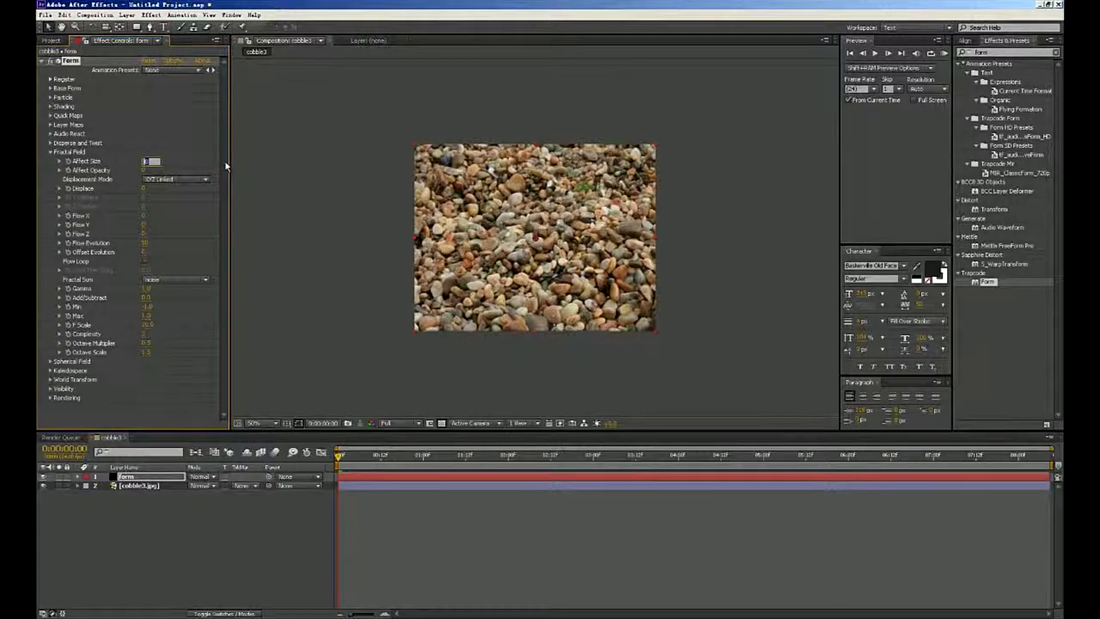
type("5")
key("Return")
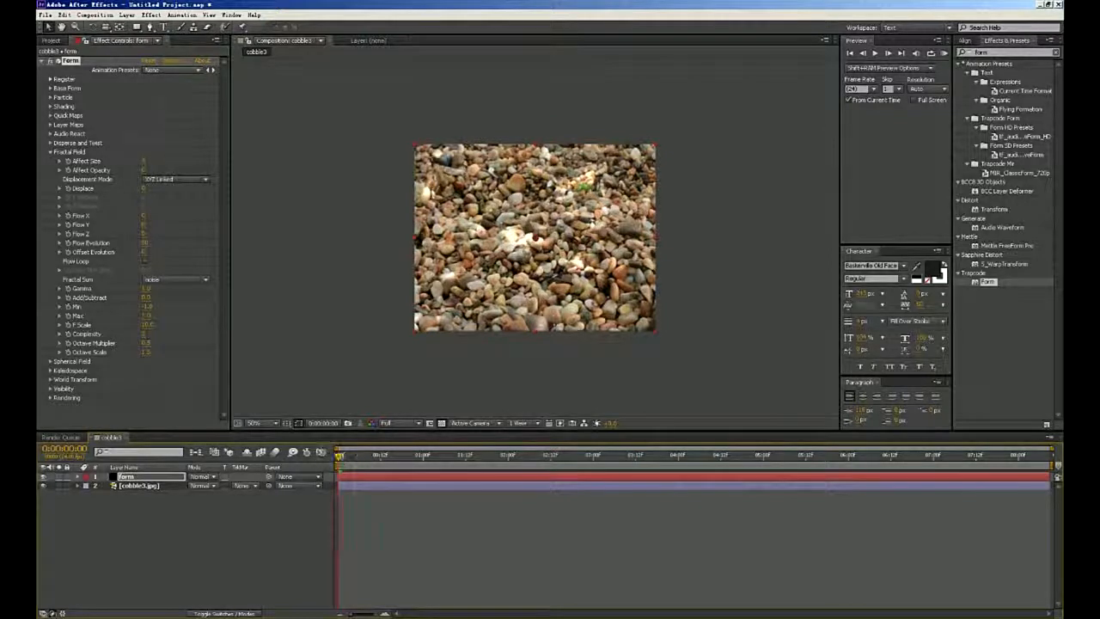
Step: Preview the composition and examine frames along the timeline to check how the Fractal Field's size variation animates the cobblestones
key("KP_0")
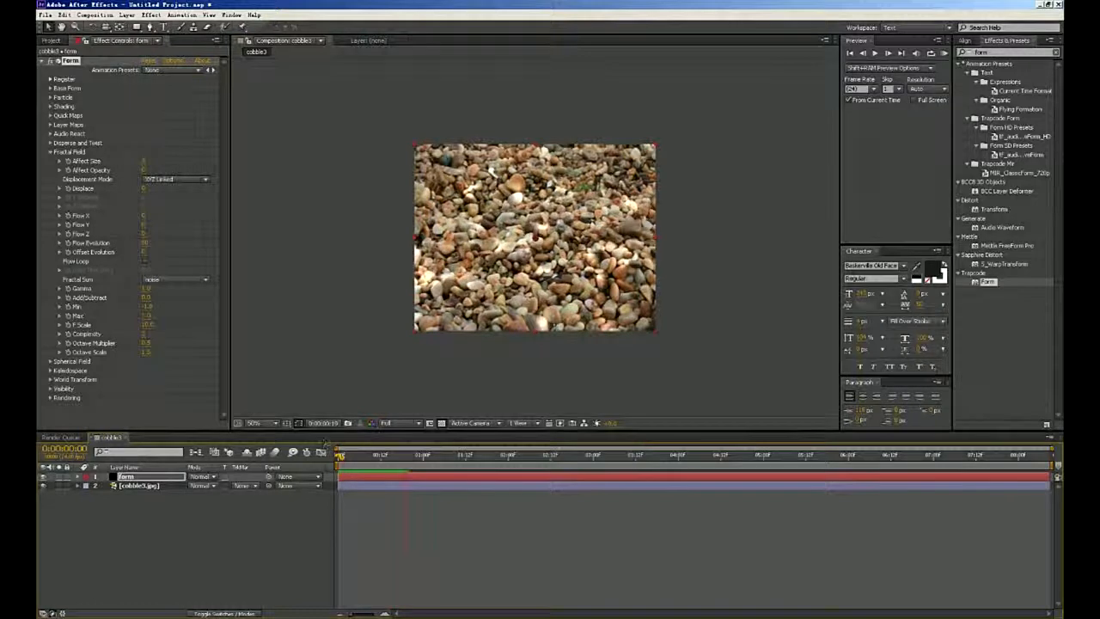
left_click(530, 455)
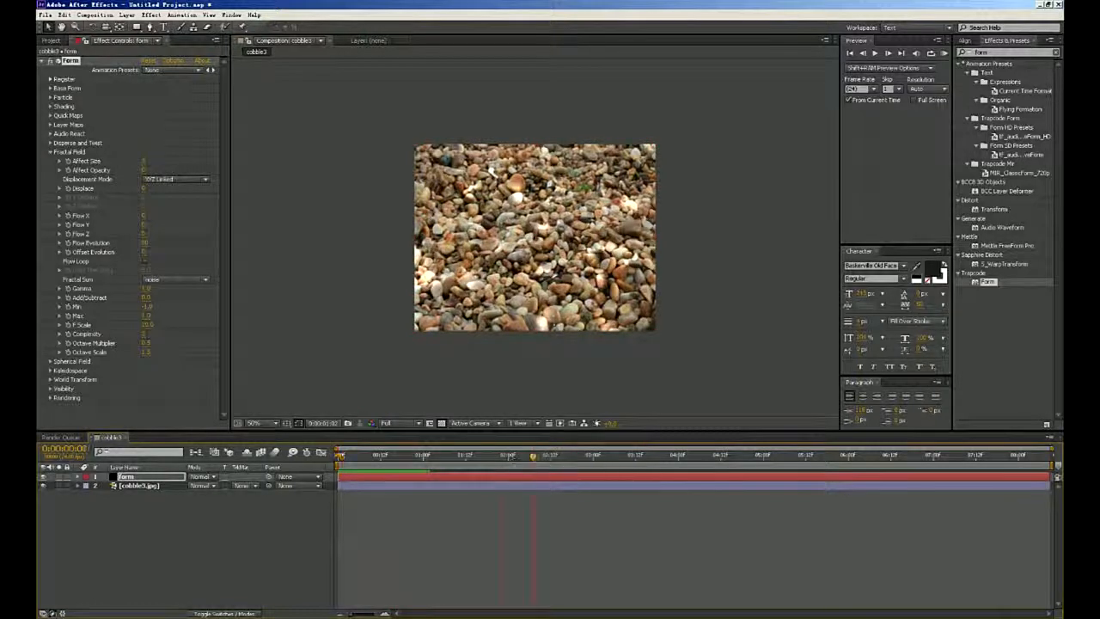
left_click(588, 458)
left_click(666, 458)
left_click(738, 458)
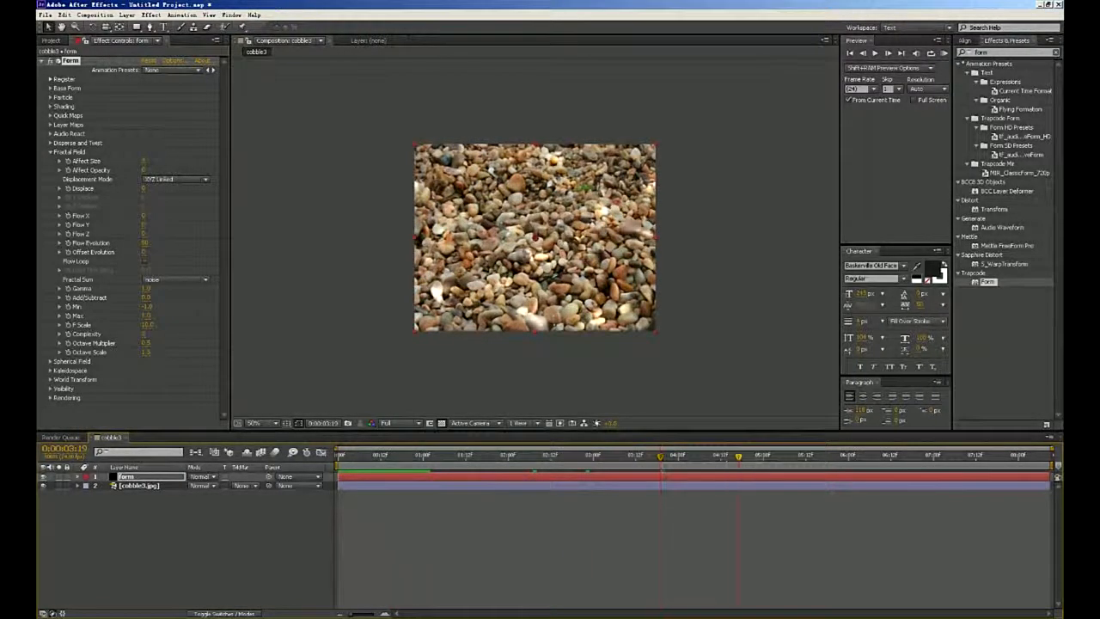
left_click(789, 458)
left_click(847, 458)
left_click(898, 458)
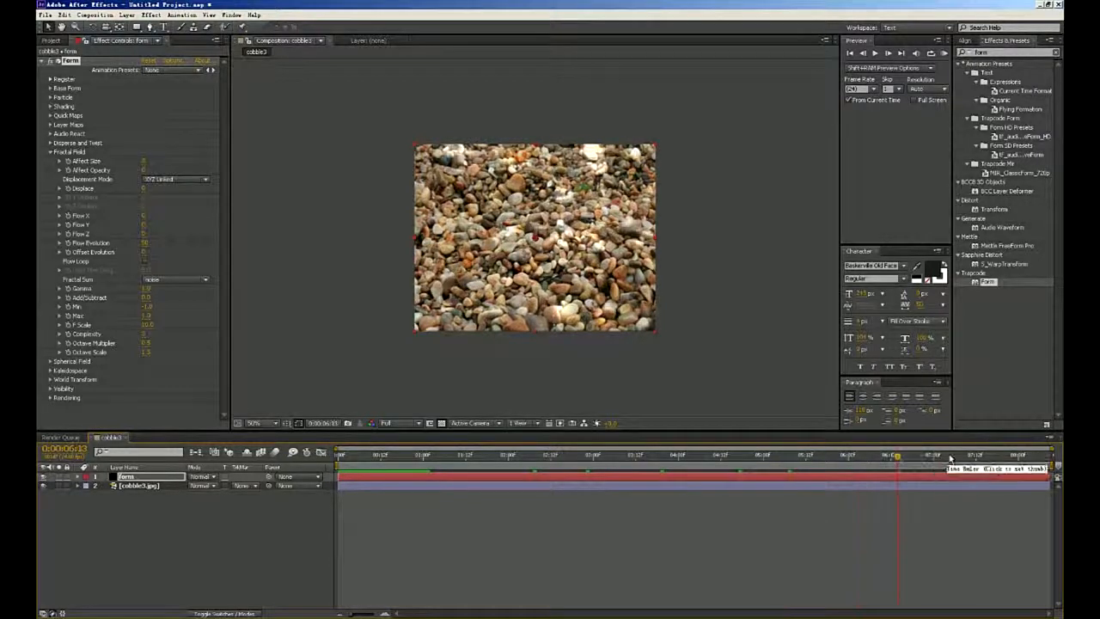
left_click(952, 457)
left_click(597, 458)
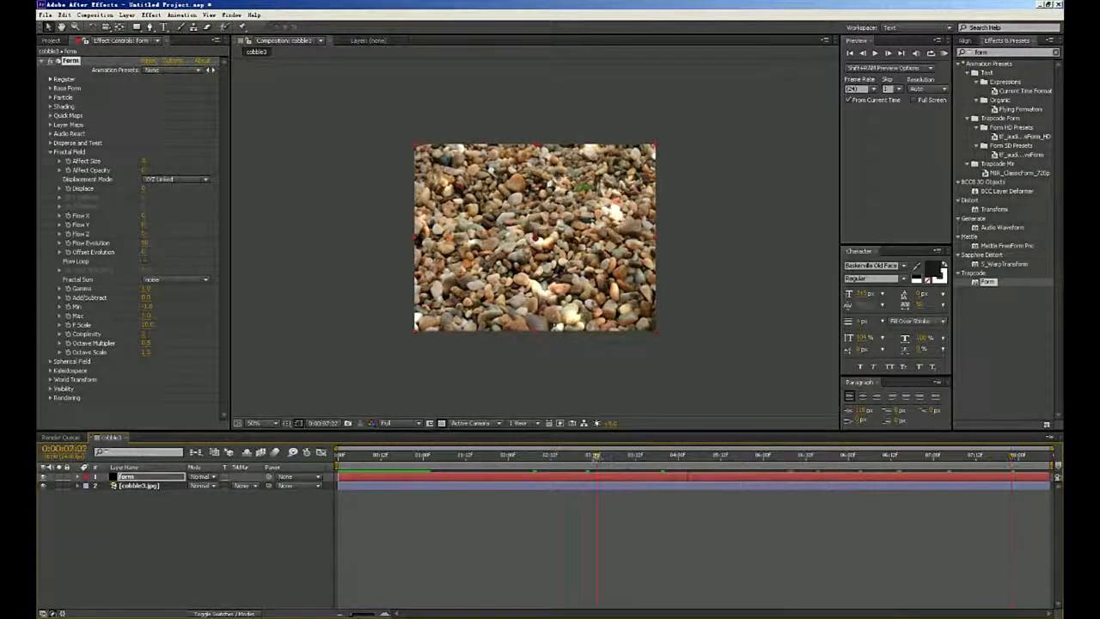
left_click(418, 458)
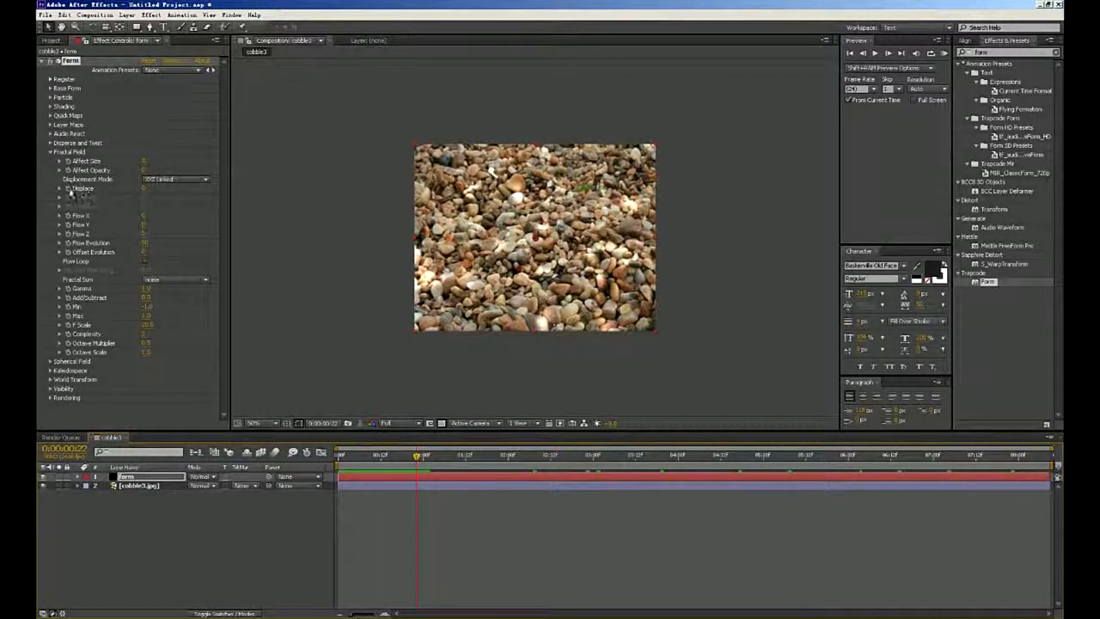
Step: Set the Fractal Field's Displace to 5 and check the displacement at several times from the composition's start
left_click(145, 188)
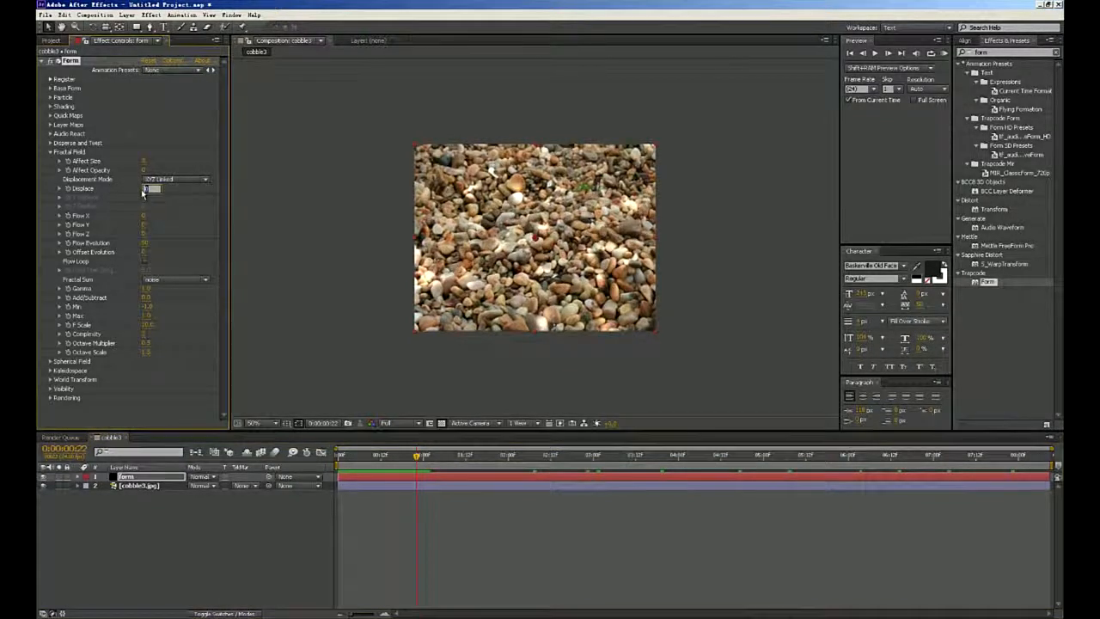
key("Return")
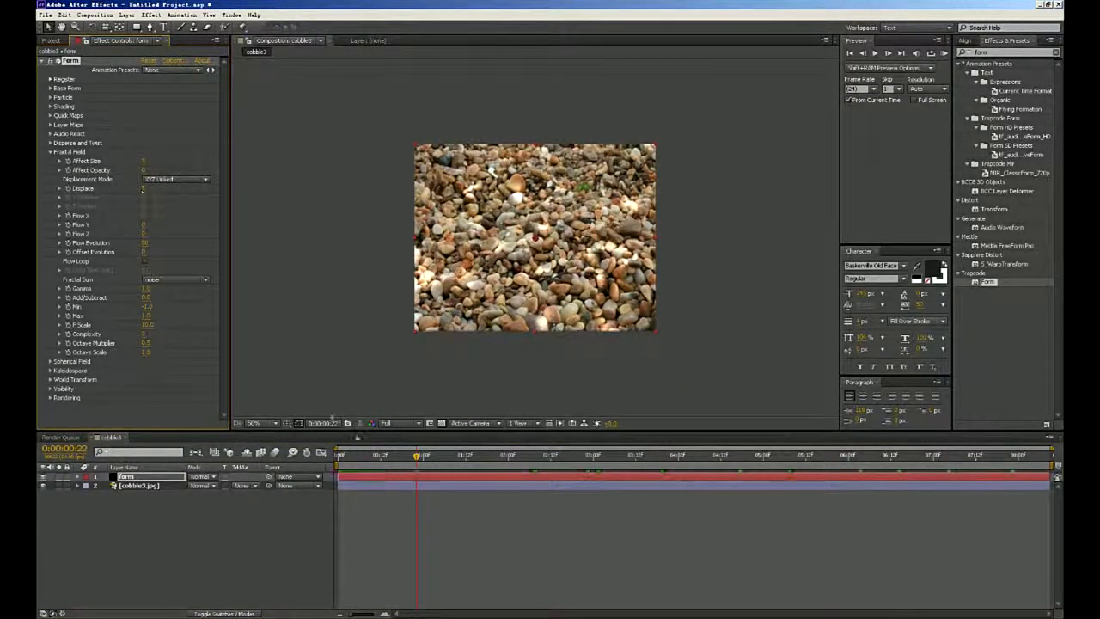
left_click(341, 455)
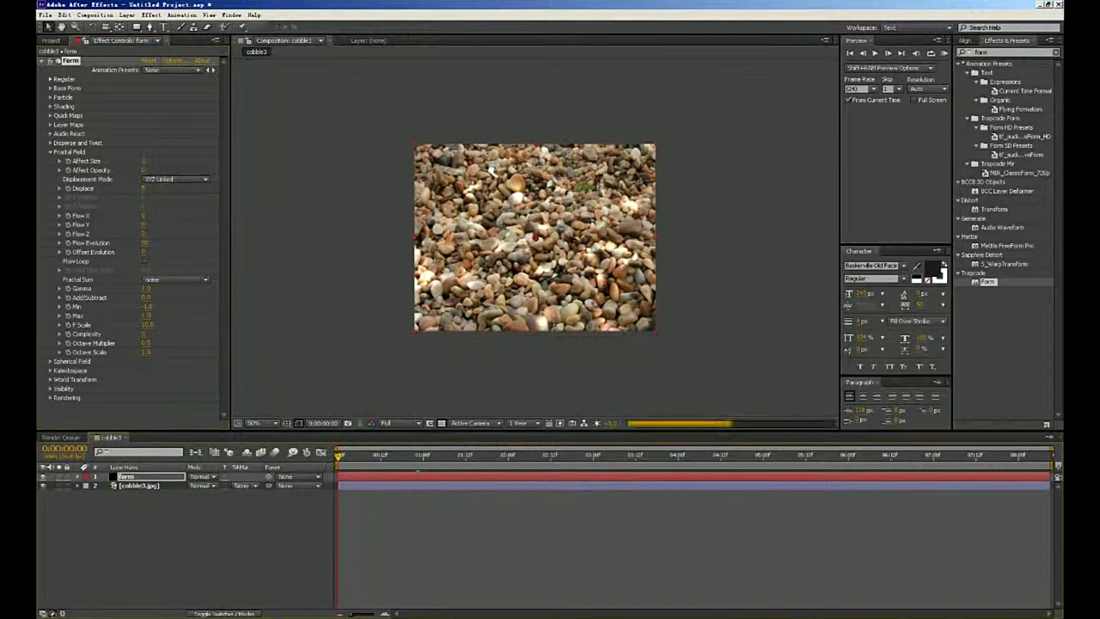
left_click(405, 456)
left_click_drag(492, 459, 823, 458)
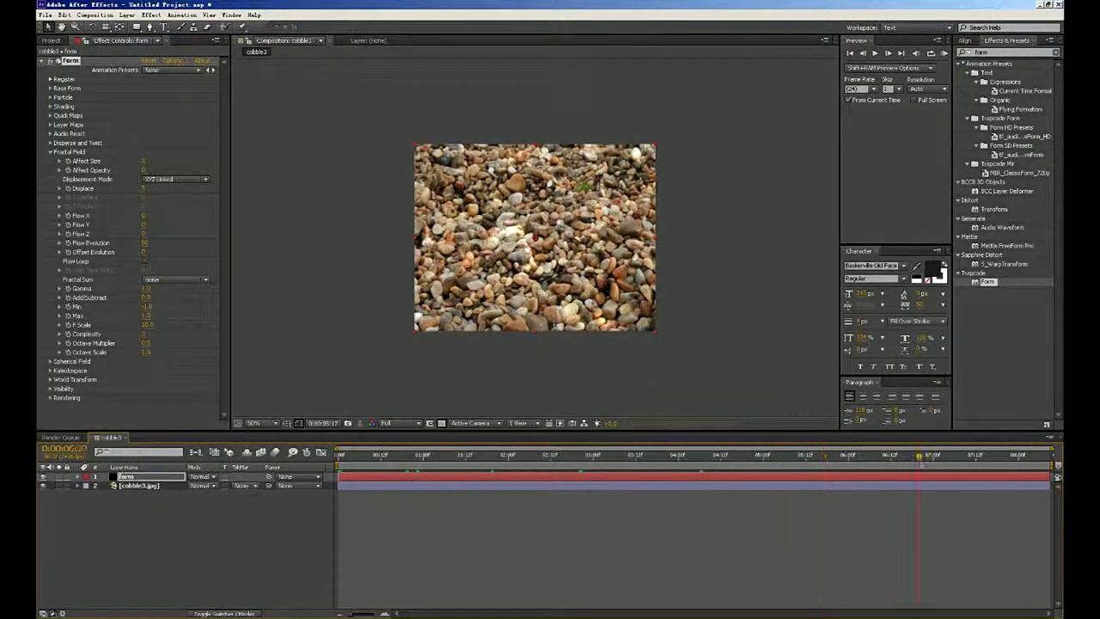
left_click(339, 455)
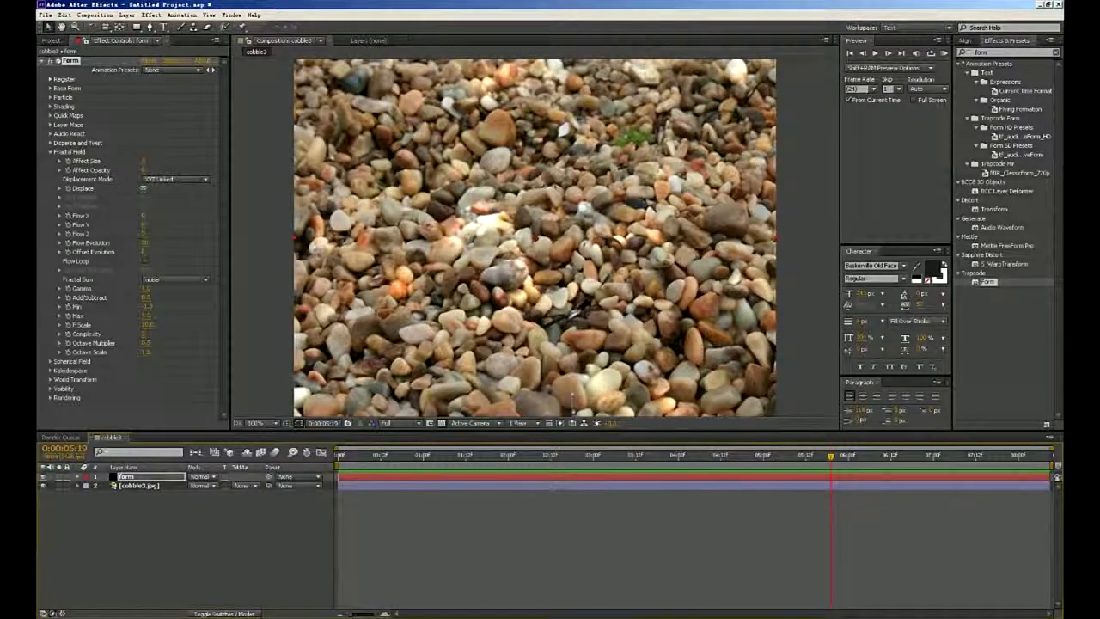
Step: Set the Fractal Field's Displace to 10 and check the stronger distortion at several times along the timeline
left_click(152, 188)
type("10")
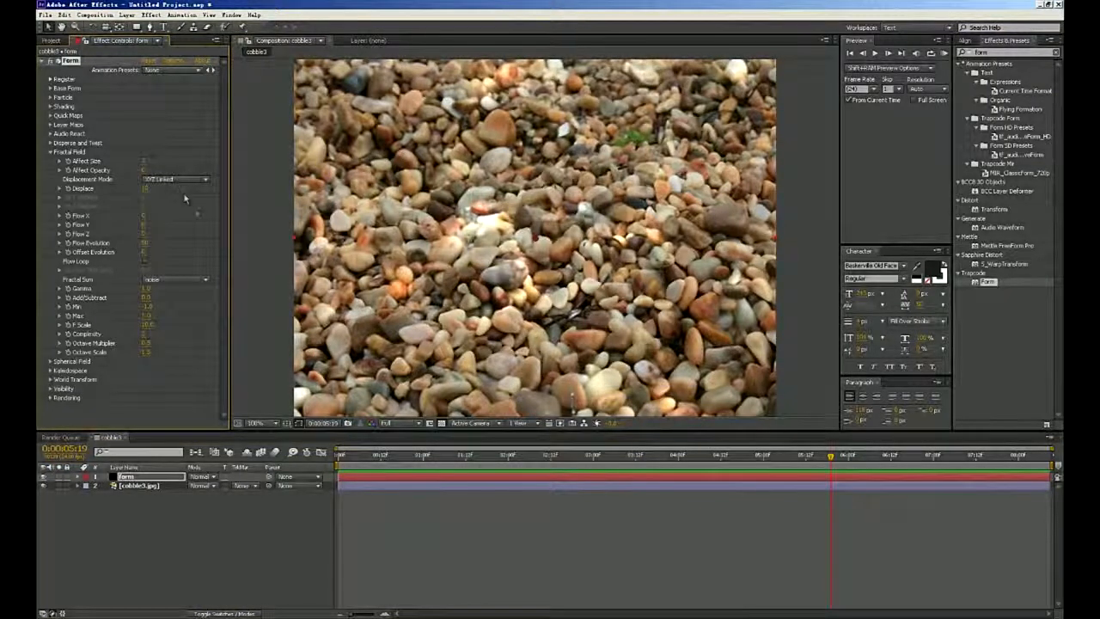
left_click_drag(342, 457, 778, 457)
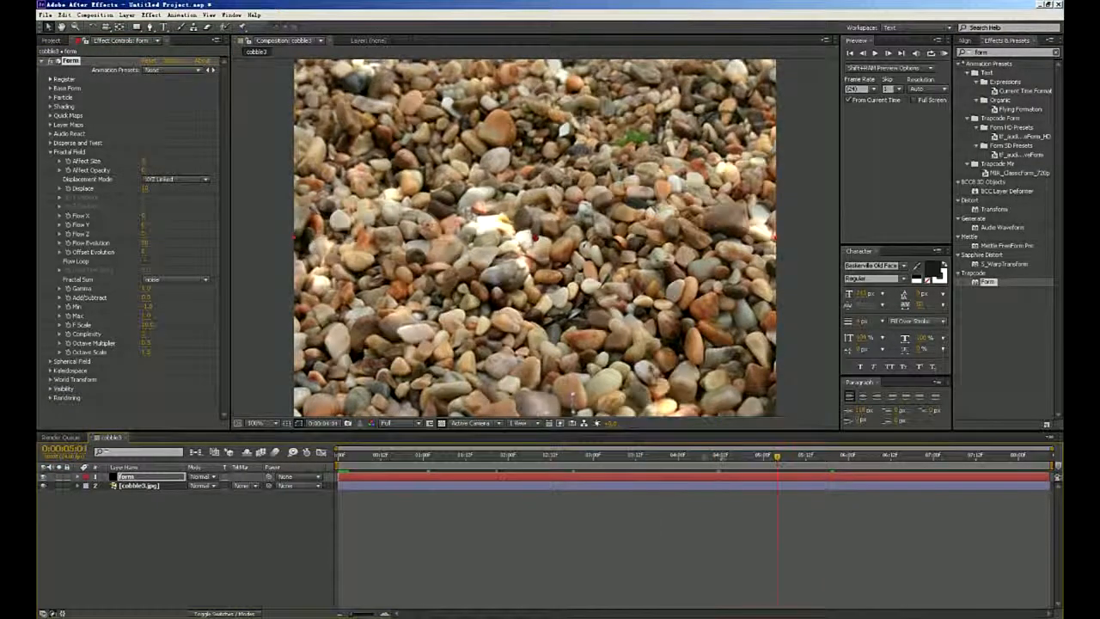
left_click(642, 457)
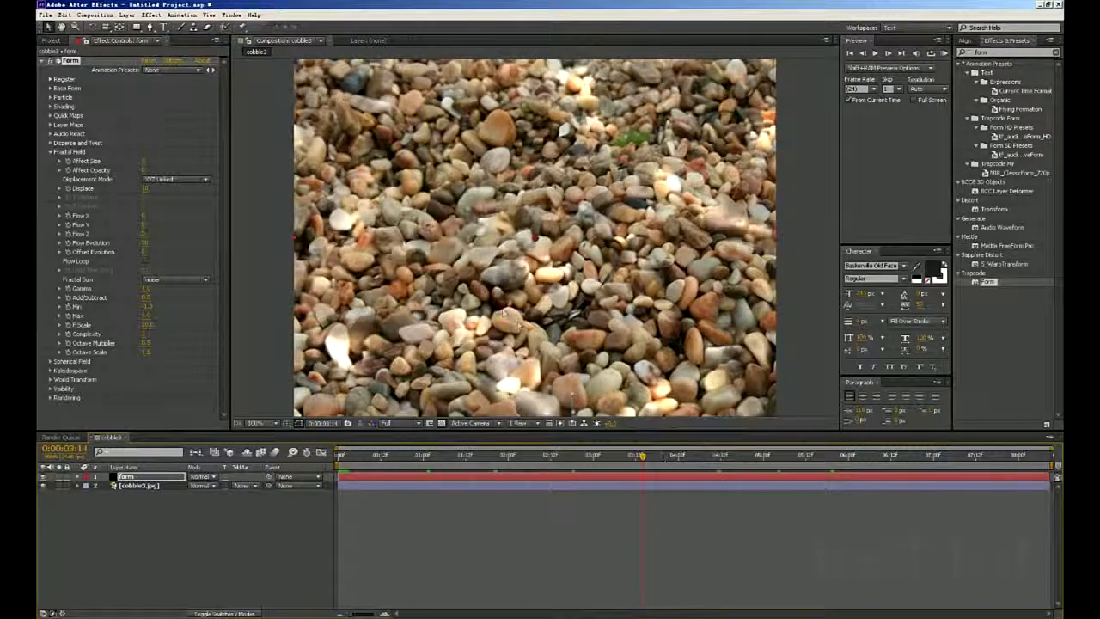